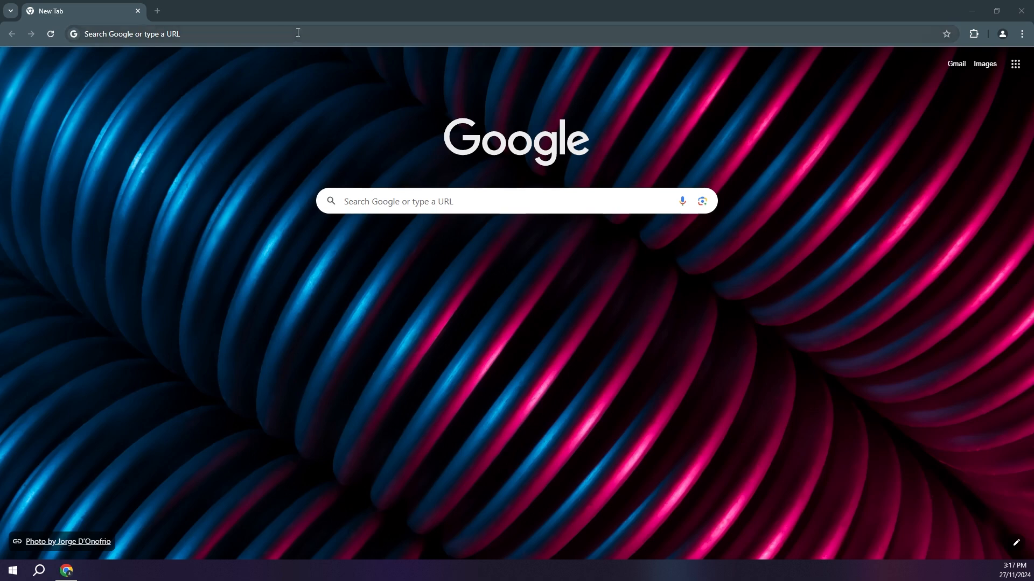
# Step: Open the Hana Caraka Base Character page on itch.io and download Hana Caraka - Base Character [sample].zip
pyautogui.click(211, 36)
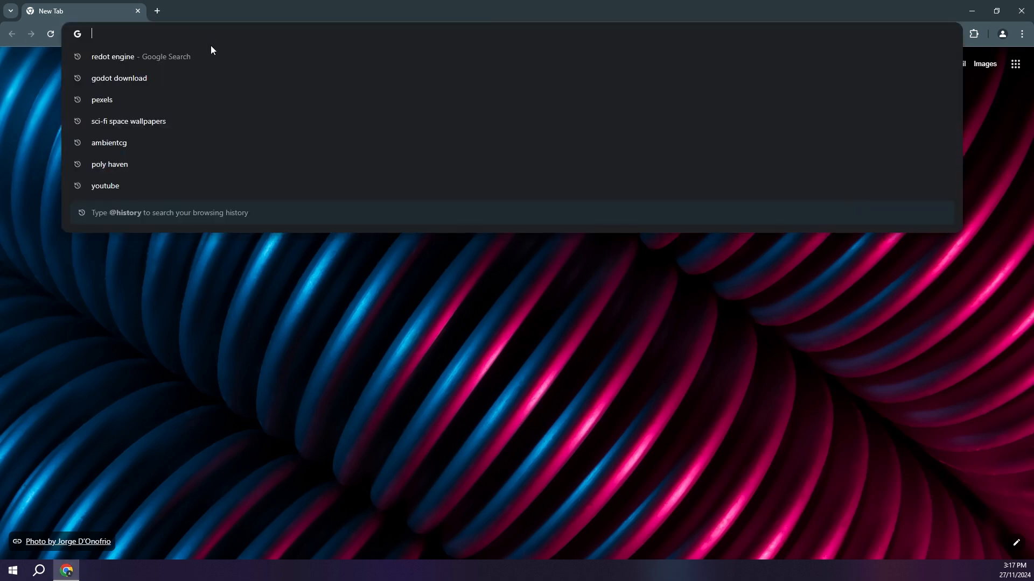
pyautogui.write('https://bagong-games.itch.io/hana-caraka-base-character')
pyautogui.press('Return')
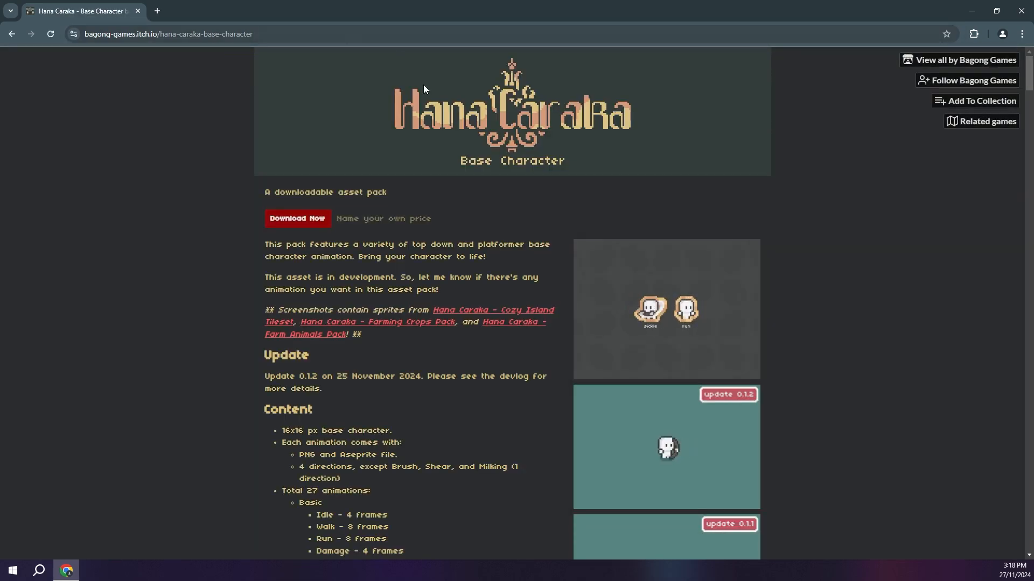
pyautogui.click(300, 217)
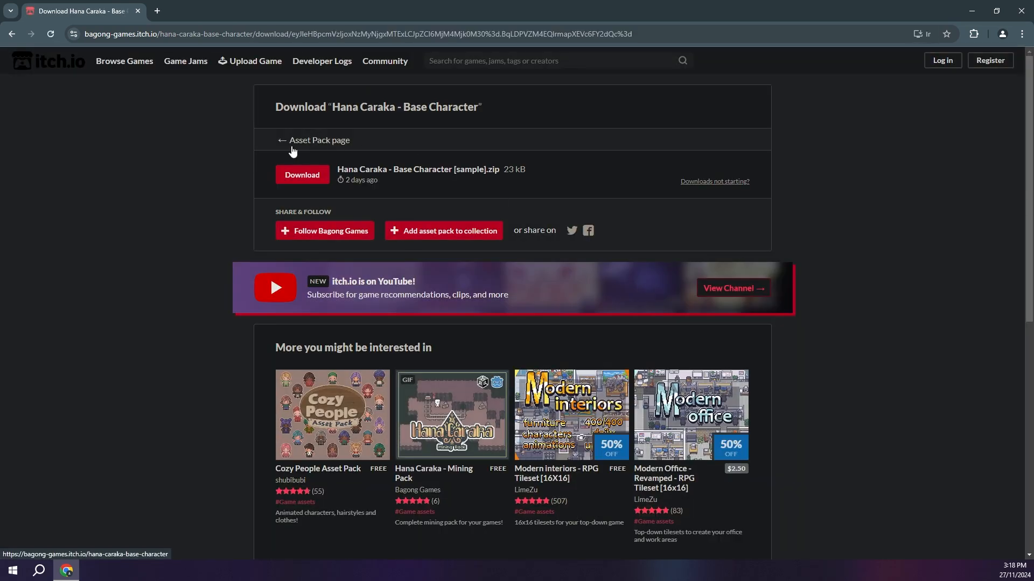
pyautogui.click(299, 174)
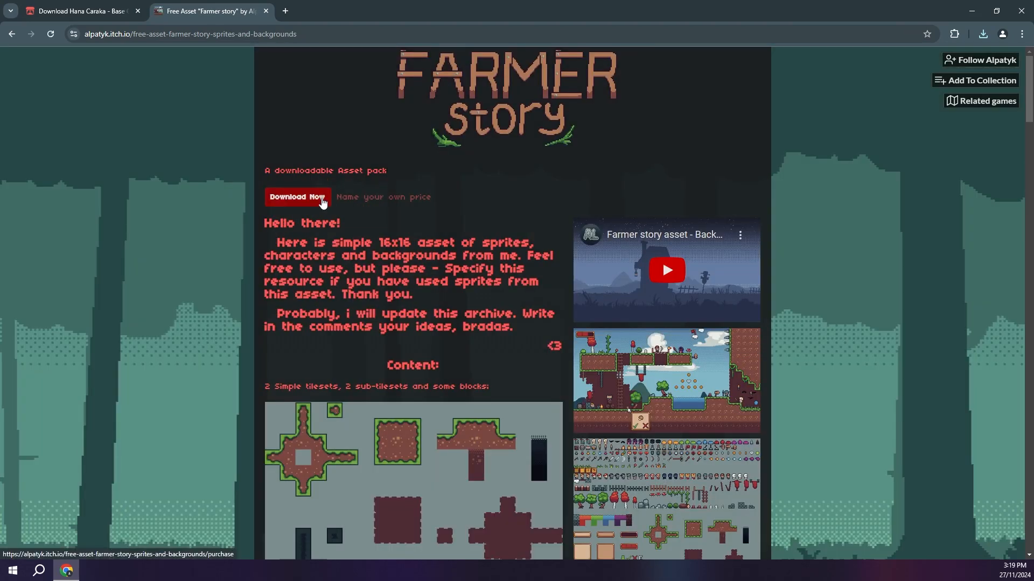
# Step: Download Farmer Story Asset and Backgrounds v2.rar from its itch.io page and close that page
pyautogui.click(293, 201)
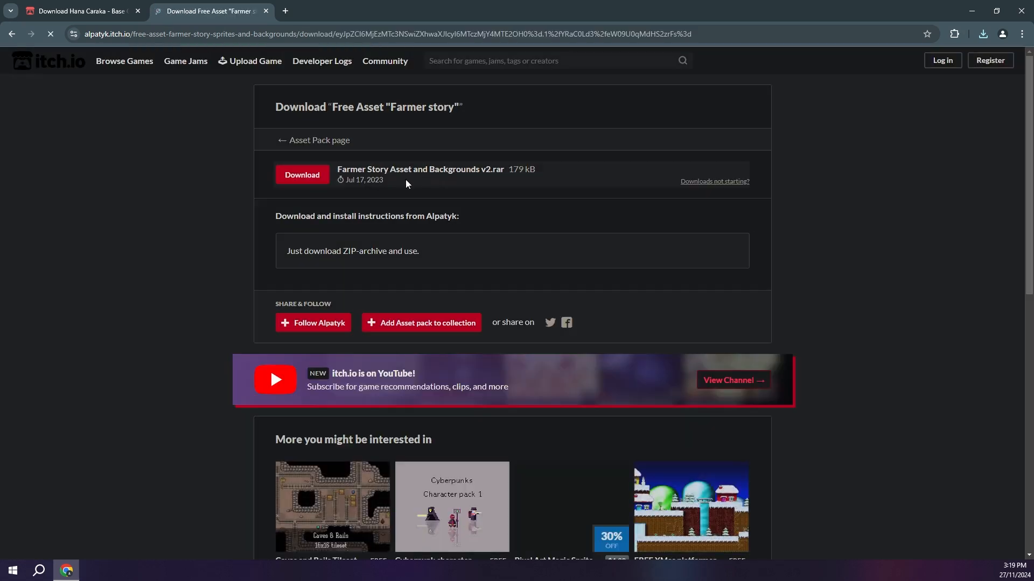
pyautogui.click(302, 174)
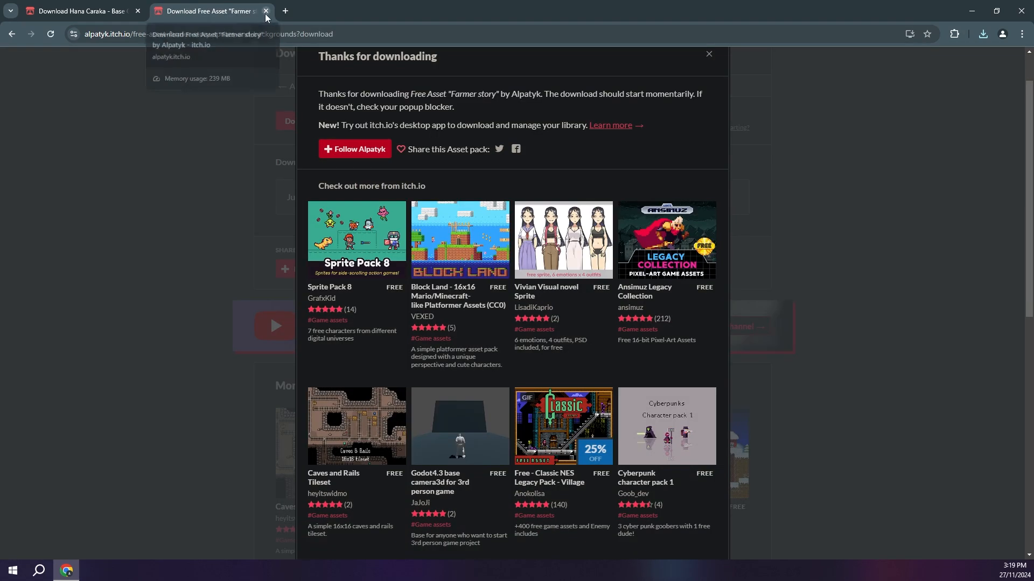
pyautogui.click(266, 10)
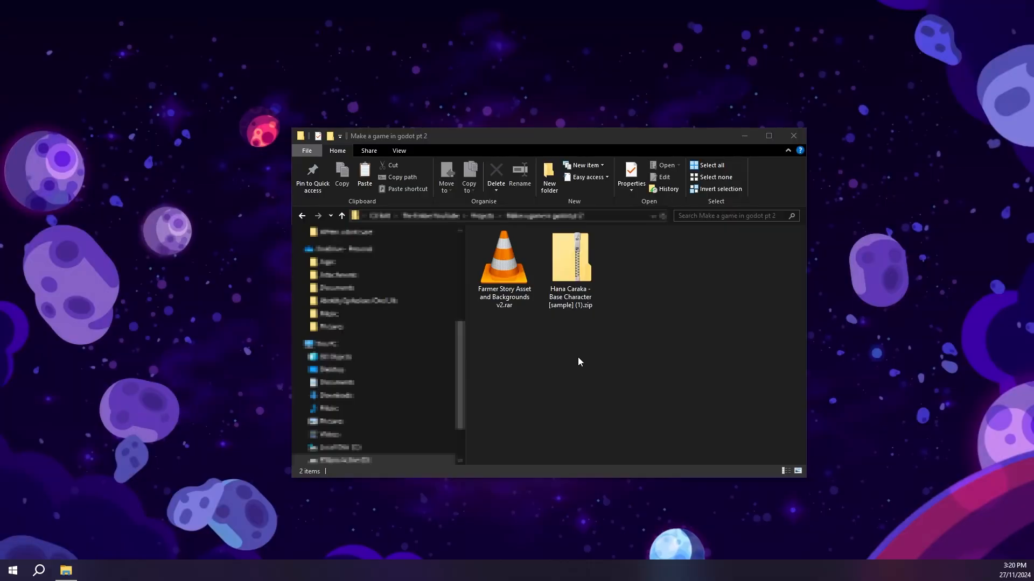
# Step: Extract the Farmer Story and Hana Caraka archives into their own folders with 7-Zip, and delete the original archives
pyautogui.moveTo(591, 360); pyautogui.dragTo(504, 269)
pyautogui.moveTo(606, 344); pyautogui.dragTo(513, 275)
pyautogui.rightClick(514, 274)
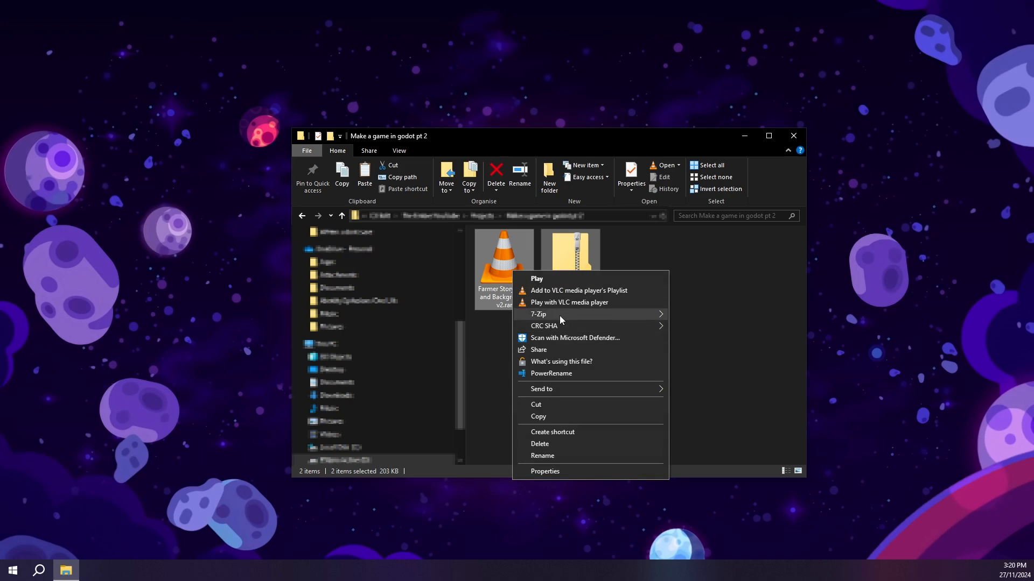
pyautogui.moveTo(561, 317)
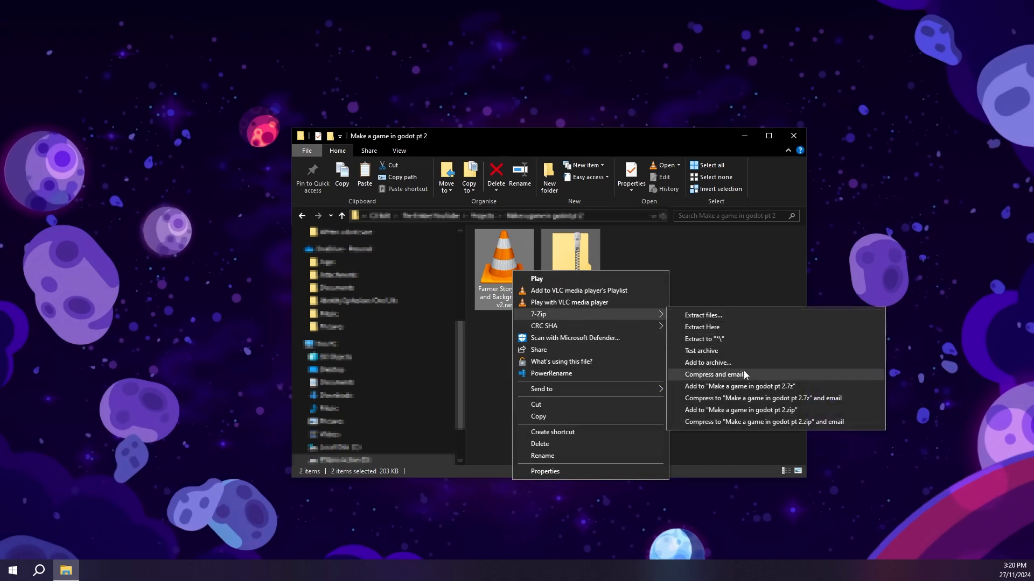
pyautogui.click(746, 338)
pyautogui.press('Delete')
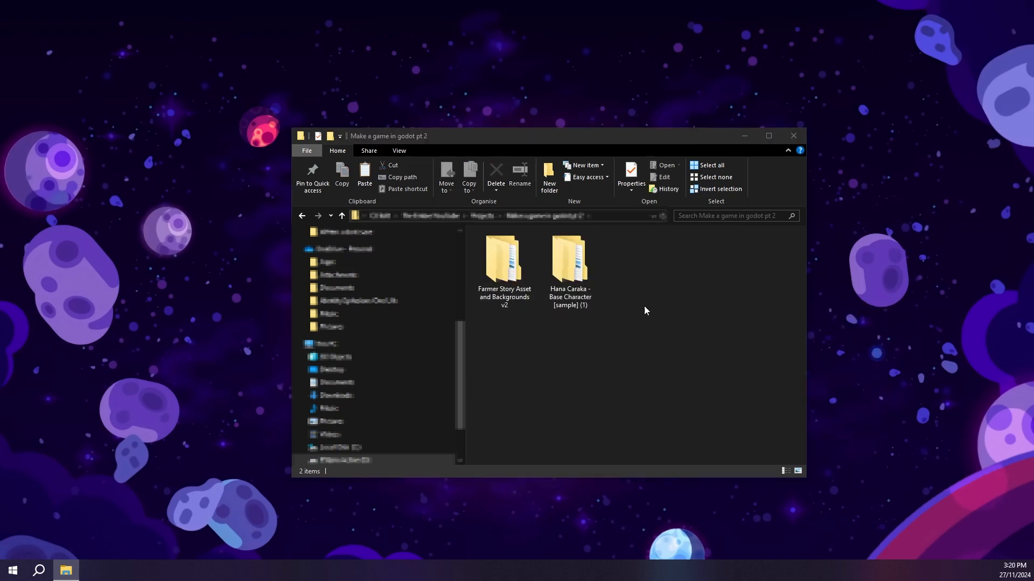
pyautogui.moveTo(629, 362); pyautogui.dragTo(566, 307)
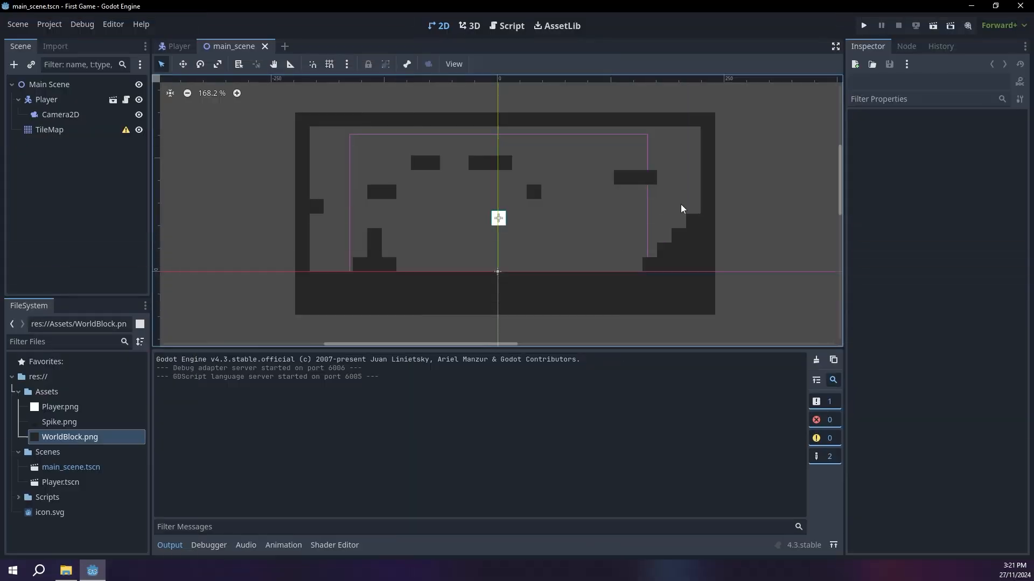
# Step: Import Farmer Story Sprites.png from the Farmer Story Sprites folder into the Godot project's Assets folder
pyautogui.click(66, 572)
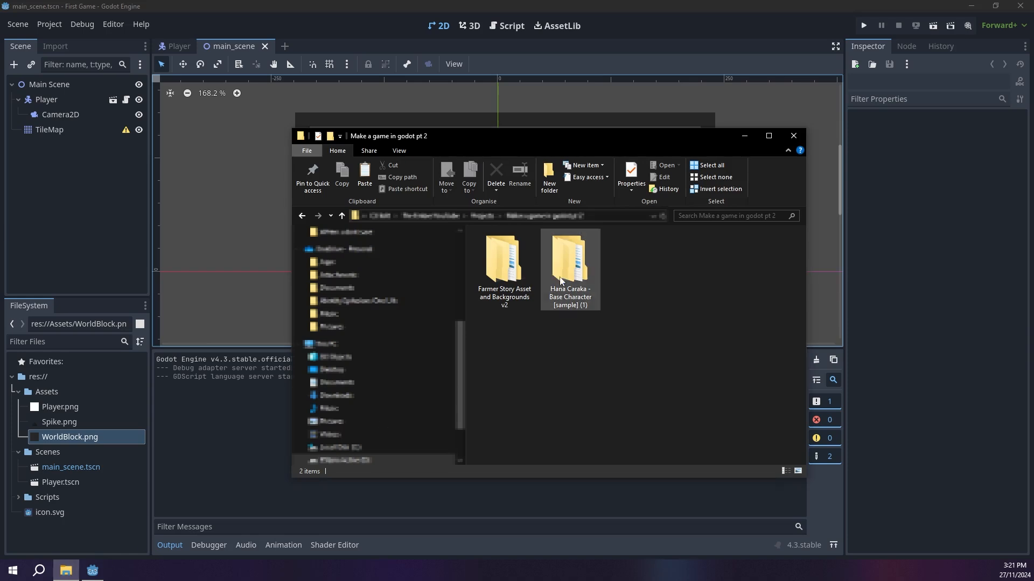
pyautogui.click(503, 264)
pyautogui.click(615, 364)
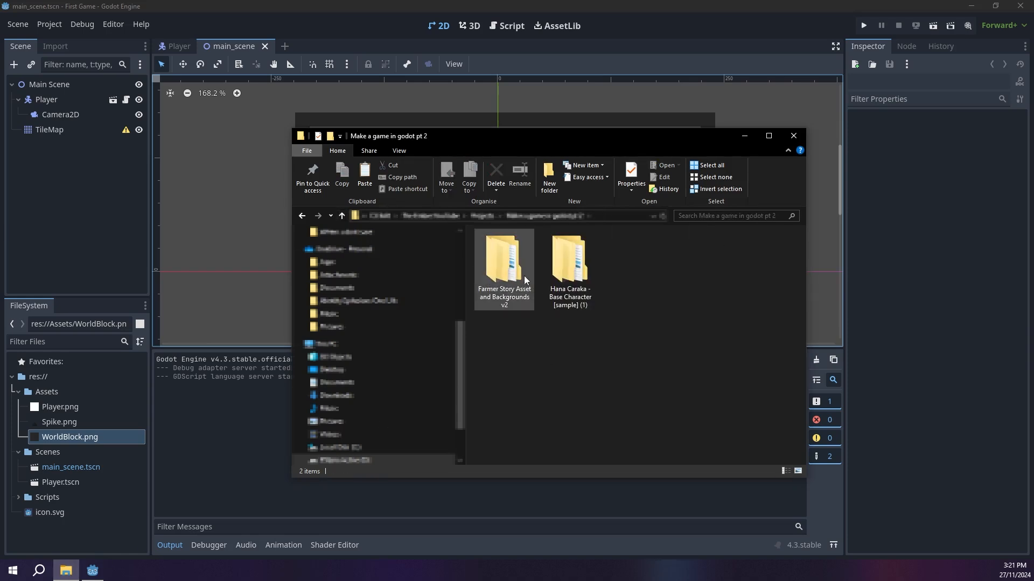
pyautogui.doubleClick(511, 264)
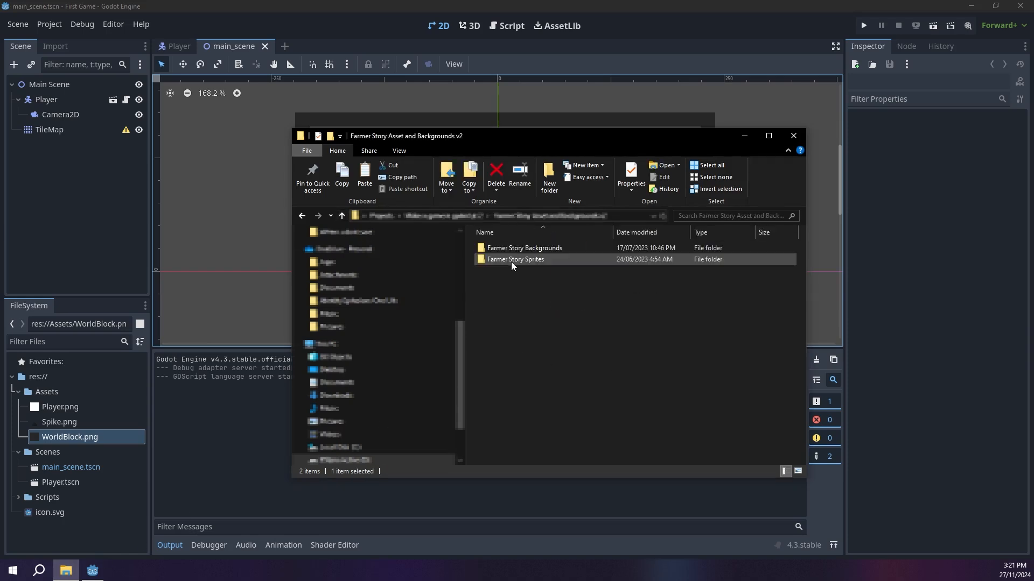
pyautogui.doubleClick(578, 262)
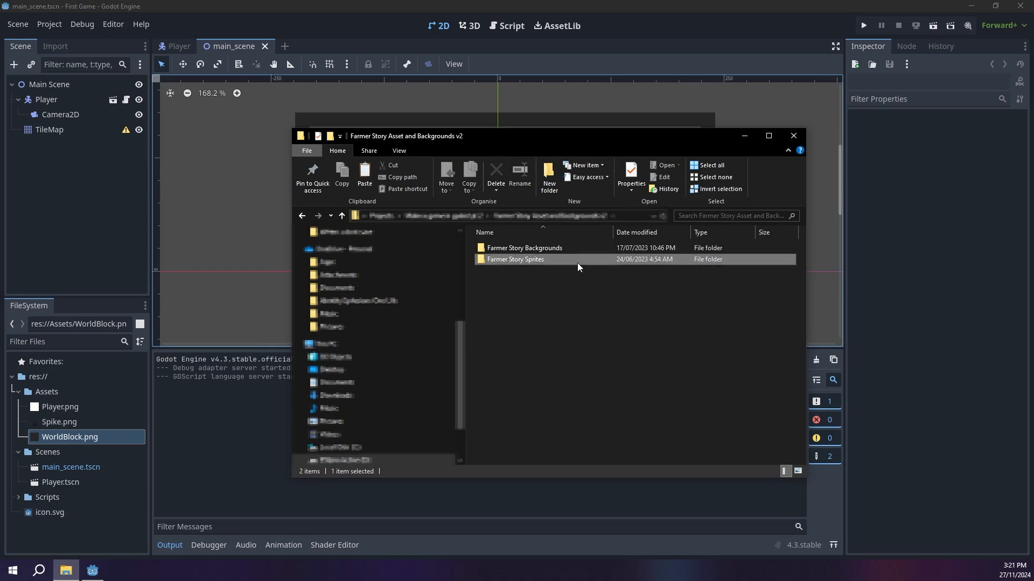
pyautogui.click(569, 252)
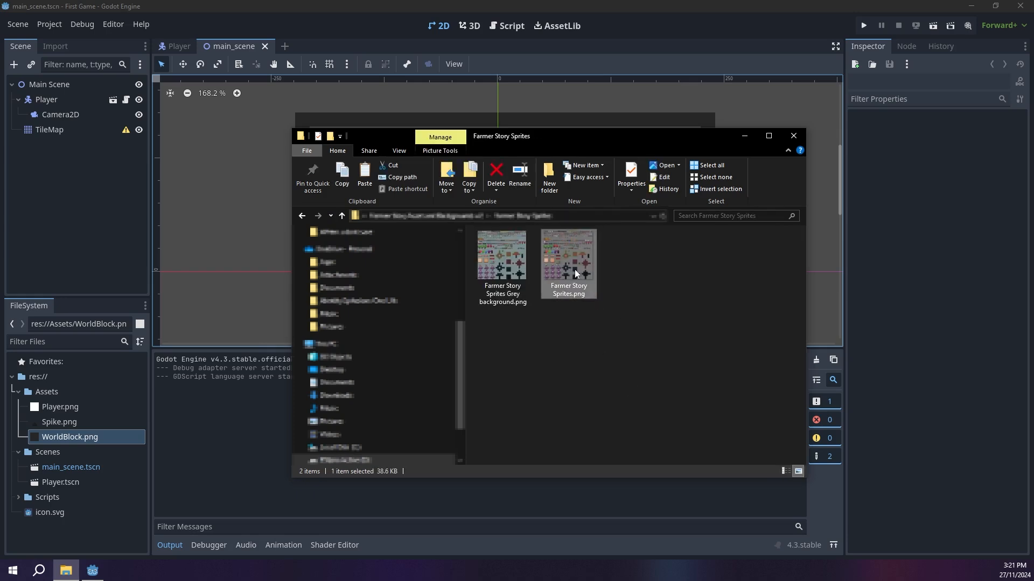
pyautogui.moveTo(570, 255); pyautogui.dragTo(94, 339)
# Step: Import the inner Hana Caraka - Base Character [sample] folder into the project's Assets folder
pyautogui.click(66, 569)
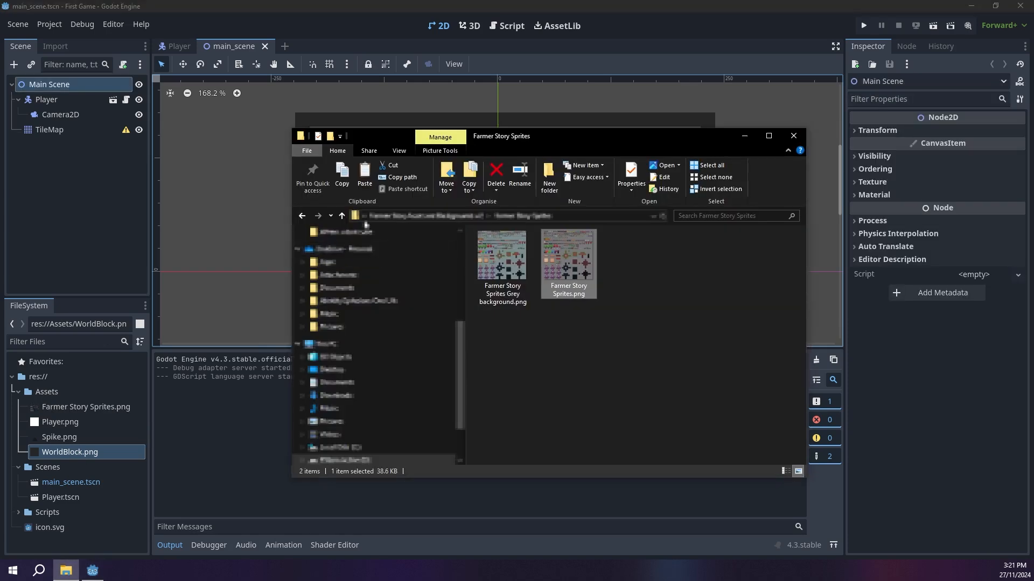
pyautogui.click(343, 216)
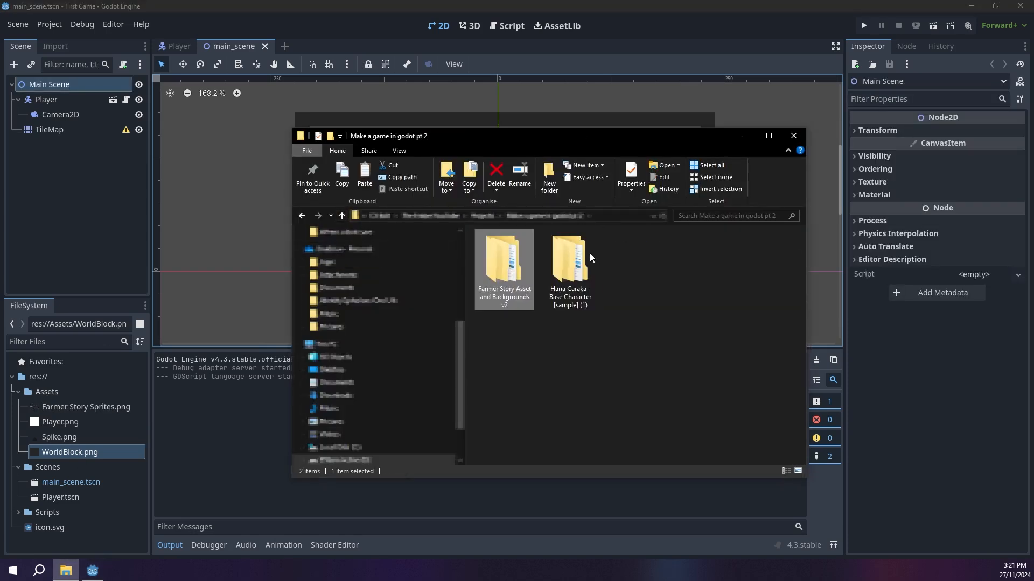
pyautogui.doubleClick(591, 257)
pyautogui.click(646, 249)
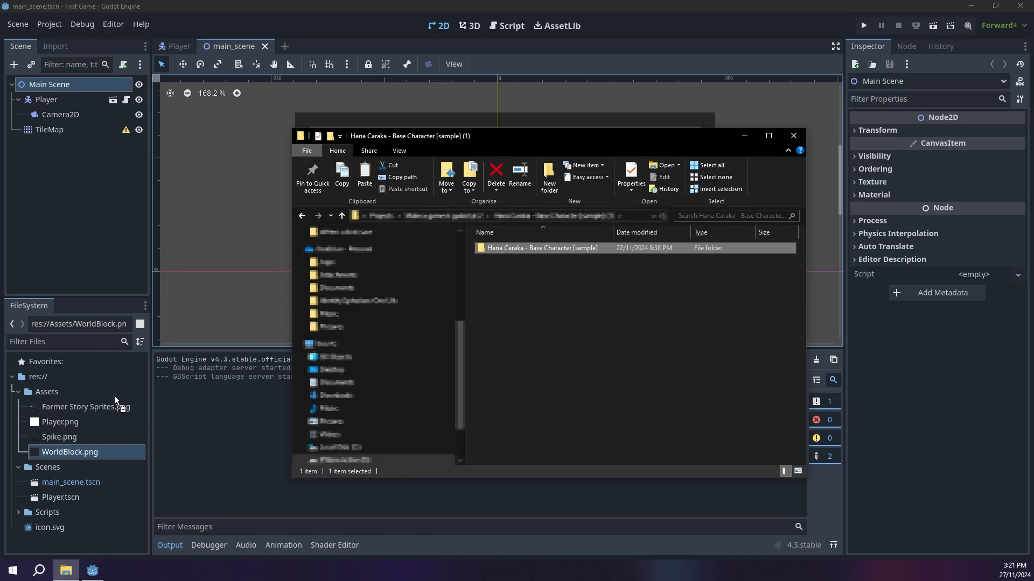
pyautogui.moveTo(108, 420); pyautogui.dragTo(109, 423)
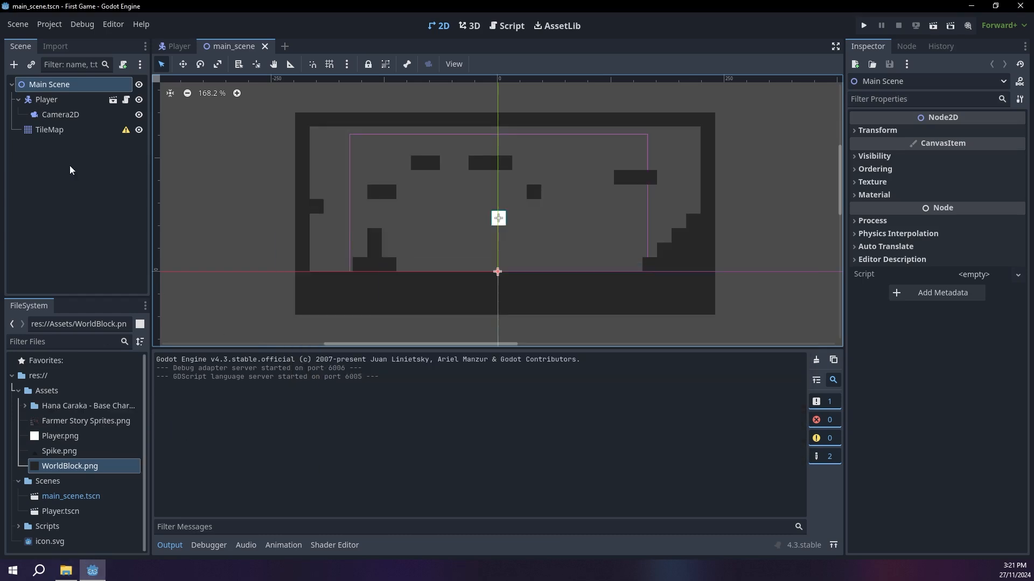
# Step: Delete the TileMap node from the main scene
pyautogui.click(53, 130)
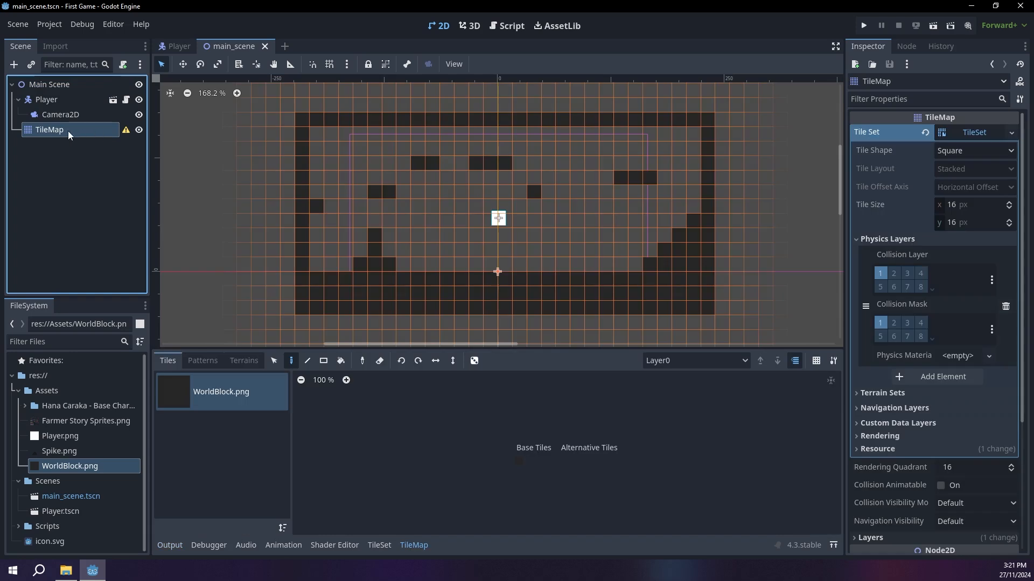
pyautogui.press('Delete')
pyautogui.press('Return')
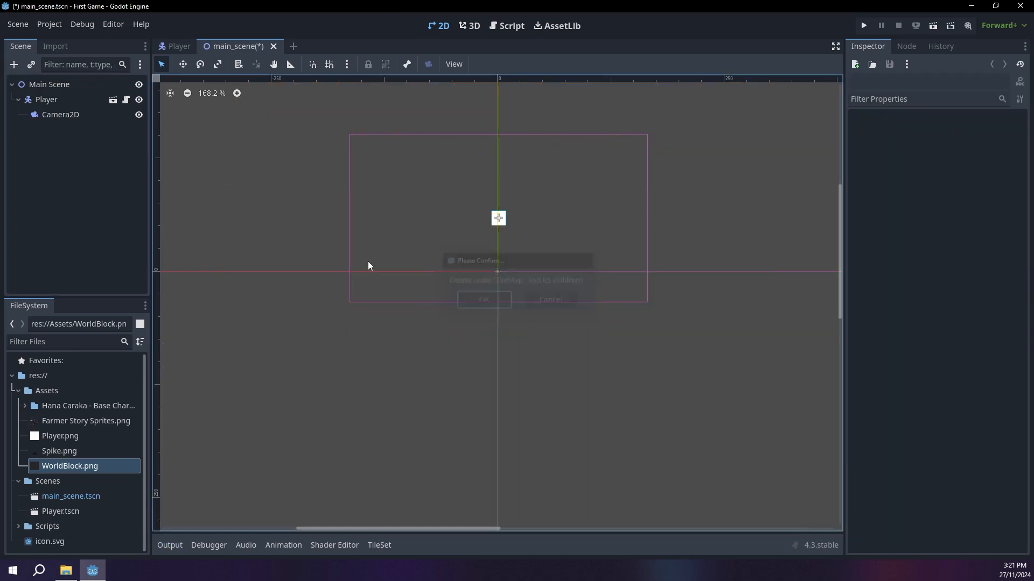
# Step: Add a TileMapLayer node as a child of Main Scene
pyautogui.click(34, 85)
pyautogui.click(14, 64)
pyautogui.write('tile')
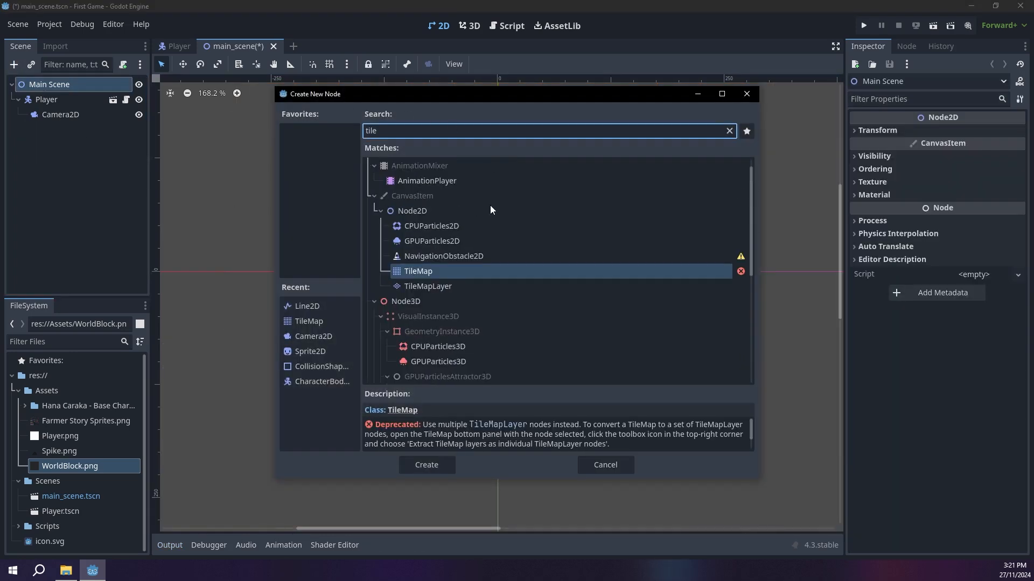
pyautogui.doubleClick(454, 288)
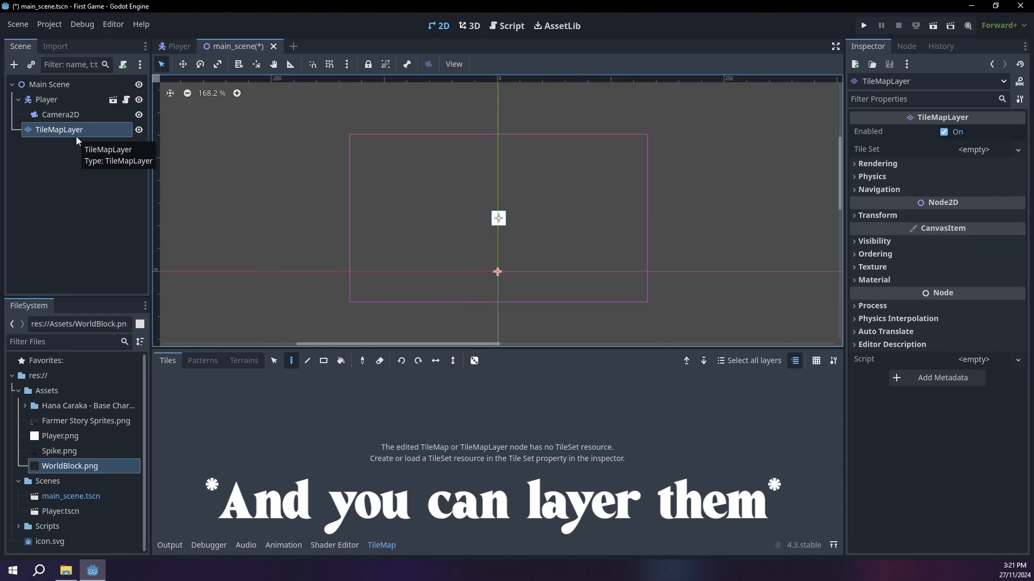
# Step: Assign a new TileSet to the TileMapLayer and expand its properties
pyautogui.click(999, 155)
pyautogui.click(991, 166)
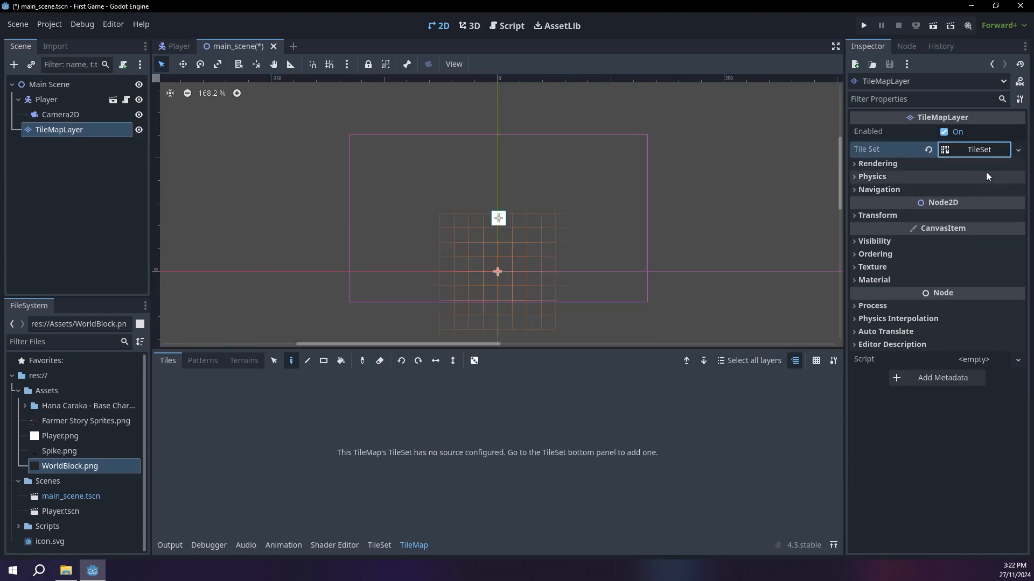
pyautogui.click(969, 150)
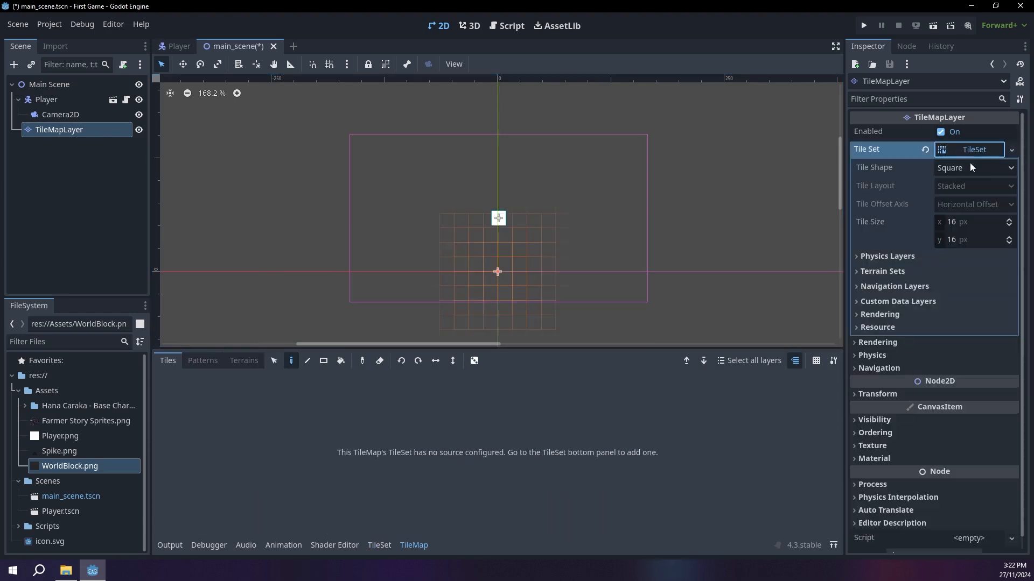
# Step: Add Farmer Story Sprites.png to the TileSet as an atlas and have its tiles created automatically
pyautogui.click(379, 546)
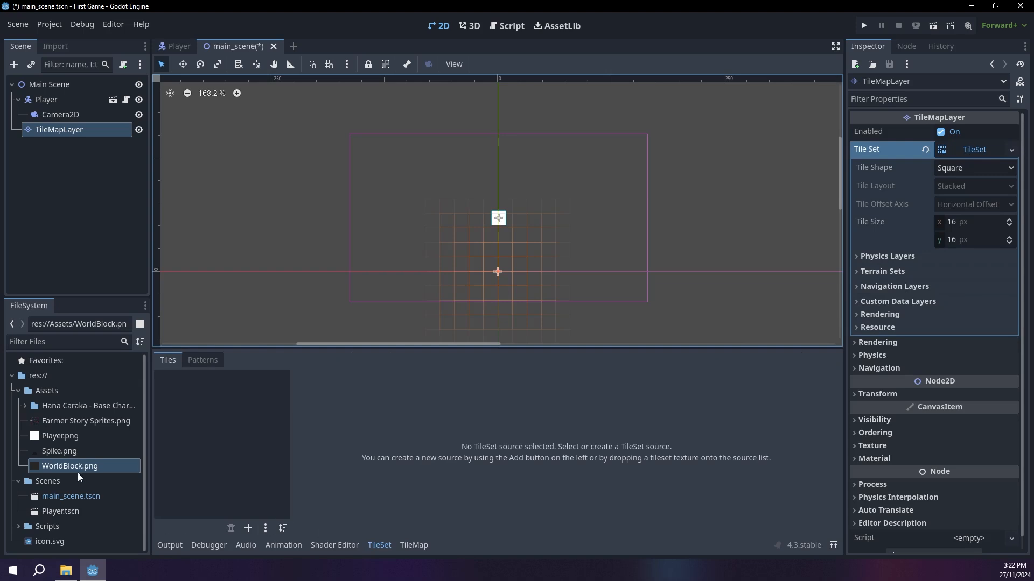
pyautogui.moveTo(47, 421); pyautogui.dragTo(217, 426)
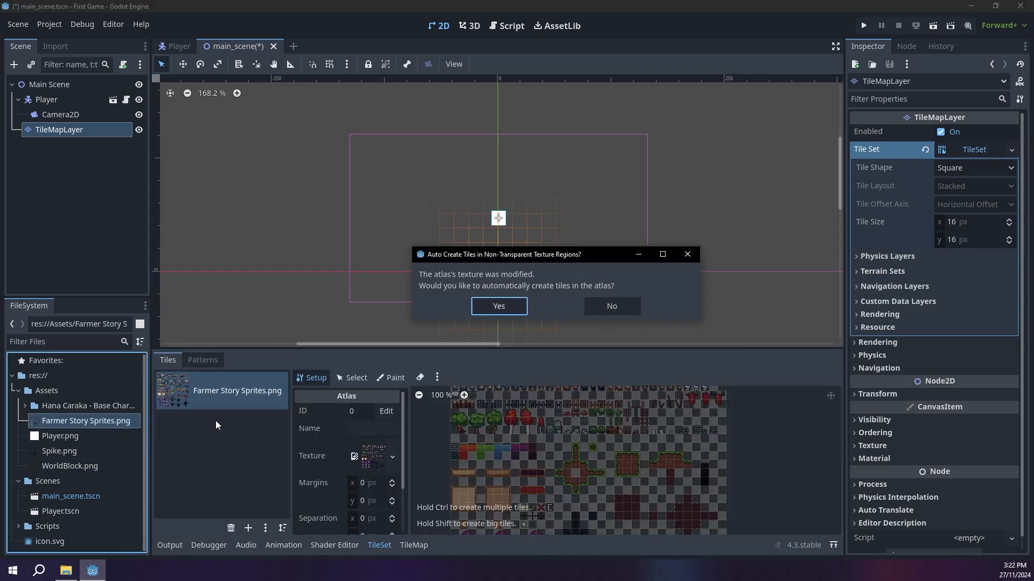
pyautogui.click(500, 307)
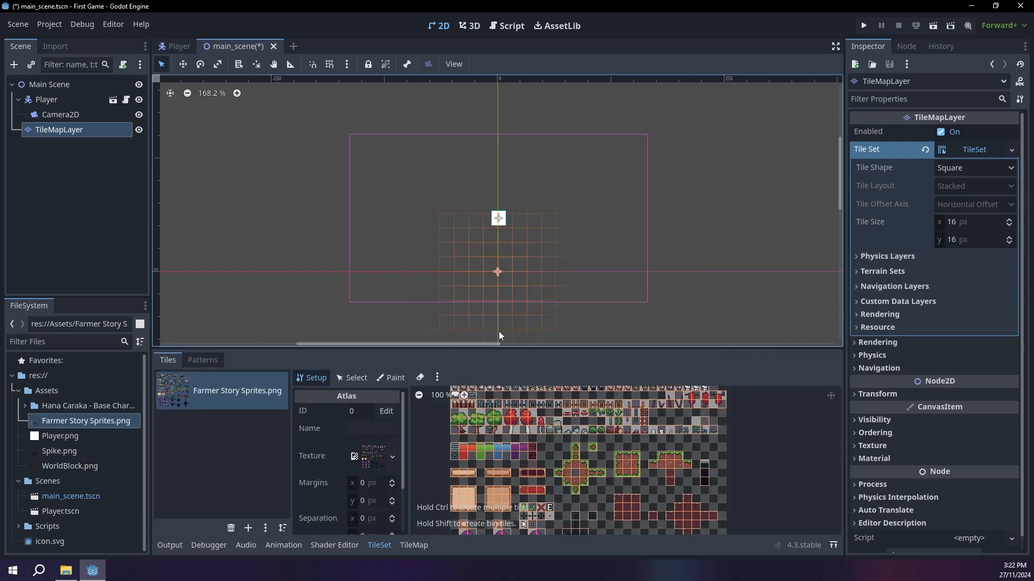
# Step: Add a physics layer to the TileSet
pyautogui.scroll(5, 527, 438)
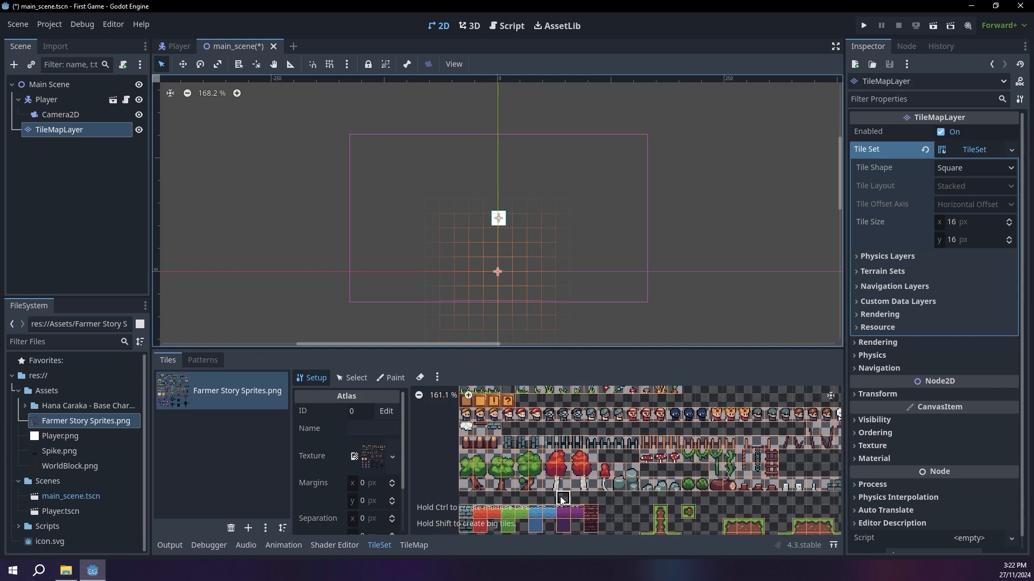
pyautogui.moveTo(566, 528); pyautogui.dragTo(538, 534, button='middle')
pyautogui.scroll(1, 526, 438)
pyautogui.moveTo(526, 438); pyautogui.dragTo(539, 376, button='middle')
pyautogui.moveTo(625, 462); pyautogui.dragTo(634, 414, button='middle')
pyautogui.scroll(2, 637, 422)
pyautogui.click(883, 257)
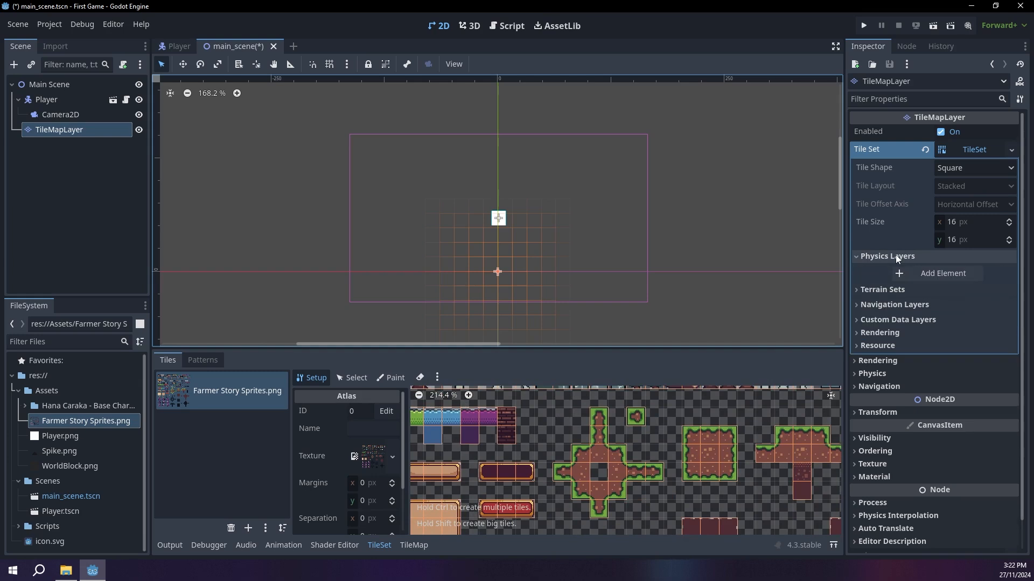
pyautogui.click(930, 274)
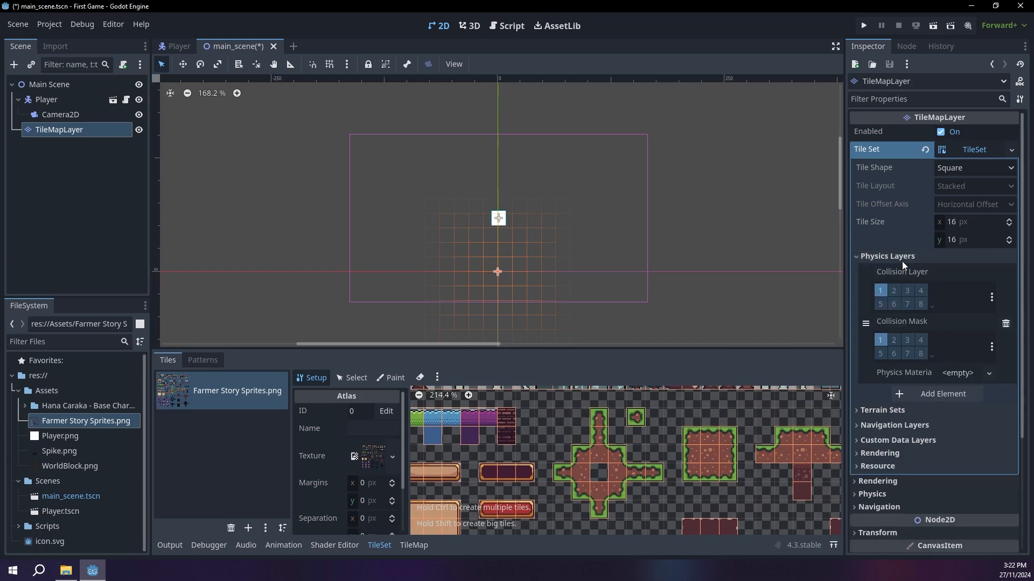
# Step: Paint Physics Layer 0 collision onto the cross-shaped grass terrain and the square grass block in the atlas
pyautogui.click(391, 378)
pyautogui.click(346, 412)
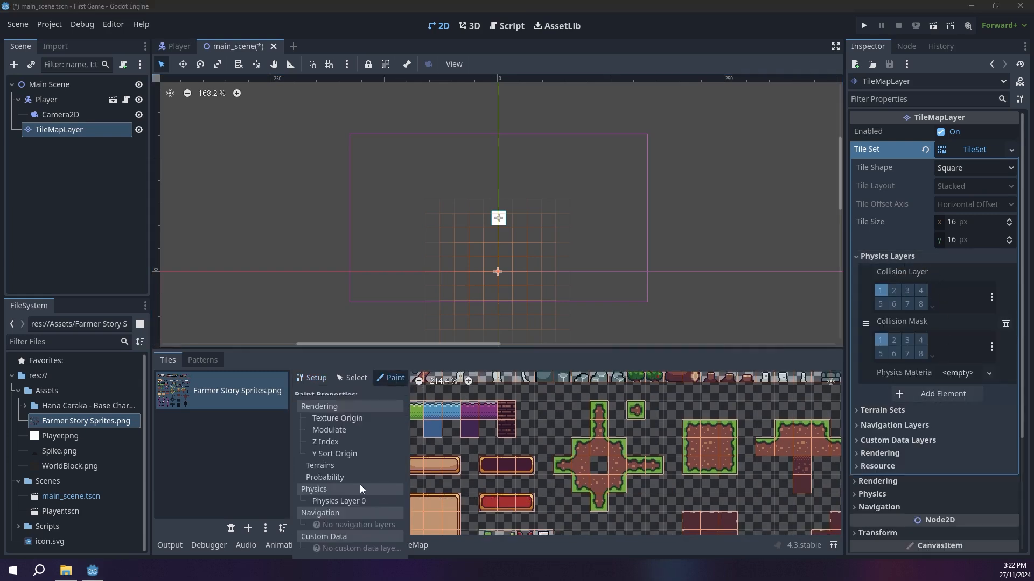
pyautogui.click(349, 507)
pyautogui.scroll(4, 619, 474)
pyautogui.moveTo(563, 491)
pyautogui.mouseDown()
pyautogui.moveTo(587, 464)
pyautogui.moveTo(528, 451)
pyautogui.moveTo(552, 445)
pyautogui.moveTo(538, 435)
pyautogui.mouseUp()
pyautogui.moveTo(566, 394); pyautogui.dragTo(559, 436, button='middle')
pyautogui.scroll(-1, 558, 438)
pyautogui.moveTo(558, 430)
pyautogui.mouseDown()
pyautogui.moveTo(554, 474)
pyautogui.moveTo(579, 495)
pyautogui.moveTo(662, 491)
pyautogui.moveTo(602, 428)
pyautogui.mouseUp()
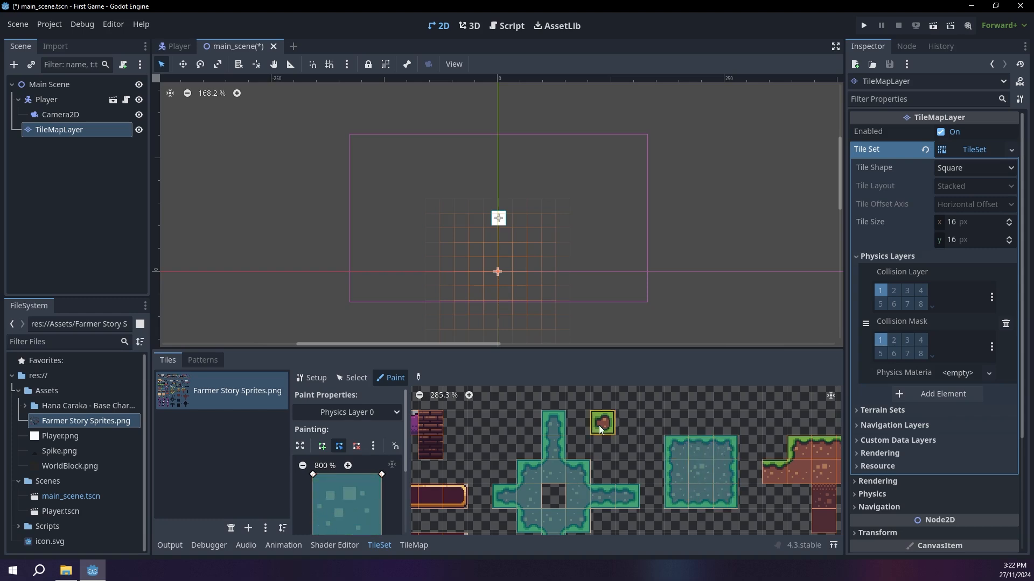
# Step: Paint Physics Layer 0 collision onto the small single grass tile and the upper grass tiles of the T-shaped terrain
pyautogui.click(599, 427)
pyautogui.moveTo(754, 467); pyautogui.dragTo(670, 467, button='middle')
pyautogui.moveTo(689, 472); pyautogui.dragTo(782, 467)
pyautogui.scroll(-4, 783, 463)
pyautogui.moveTo(783, 463); pyautogui.dragTo(833, 415, button='middle')
pyautogui.scroll(-4, 592, 420)
pyautogui.moveTo(593, 420); pyautogui.dragTo(577, 361, button='middle')
pyautogui.scroll(7, 680, 465)
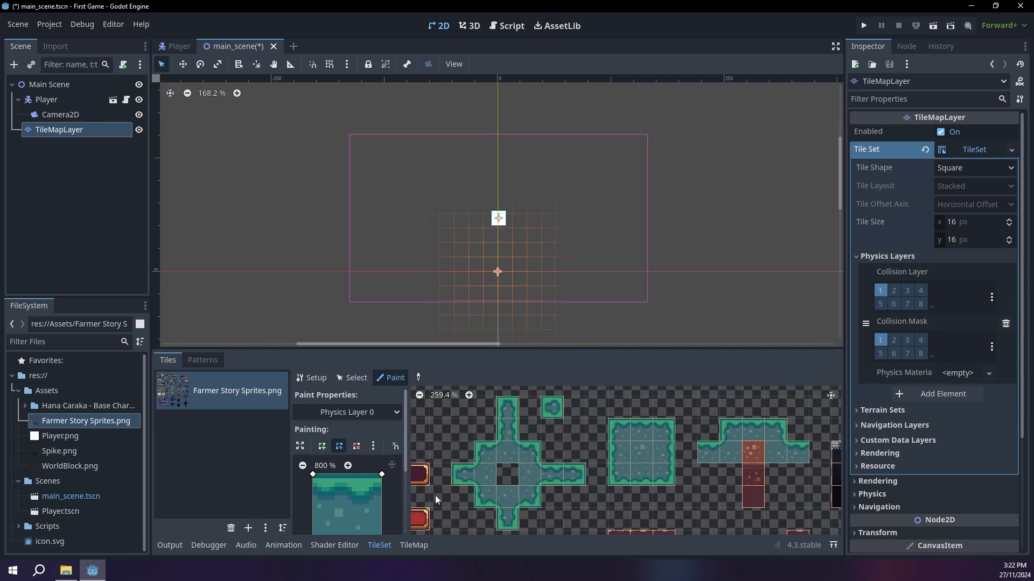
# Step: Paint a horizontal row of the square block's top-edge grass tile beneath the player in the TileMapLayer
pyautogui.click(421, 545)
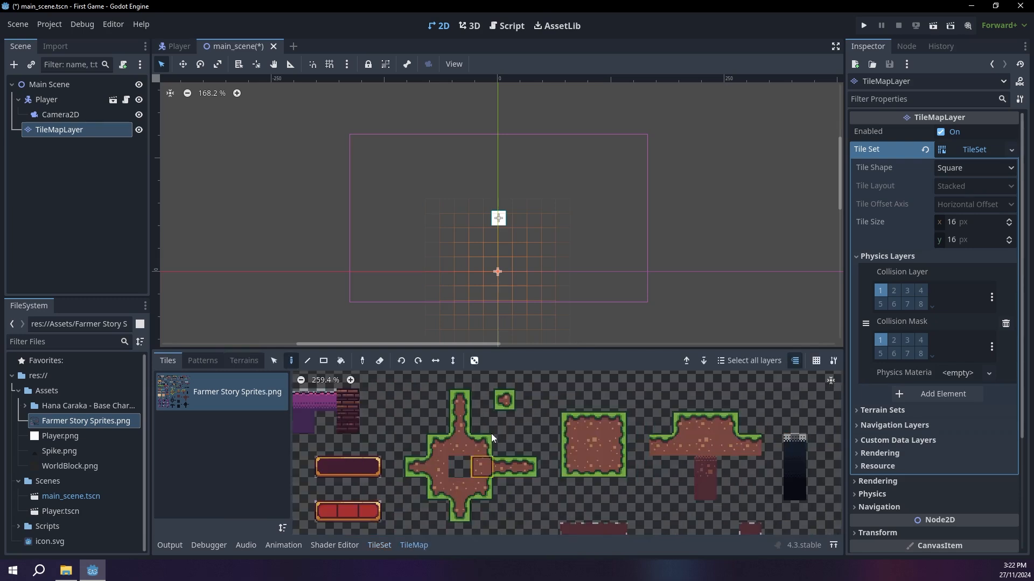
pyautogui.click(591, 425)
pyautogui.moveTo(473, 255)
pyautogui.mouseDown()
pyautogui.moveTo(574, 256)
pyautogui.moveTo(433, 252)
pyautogui.mouseUp()
pyautogui.scroll(7, 504, 280)
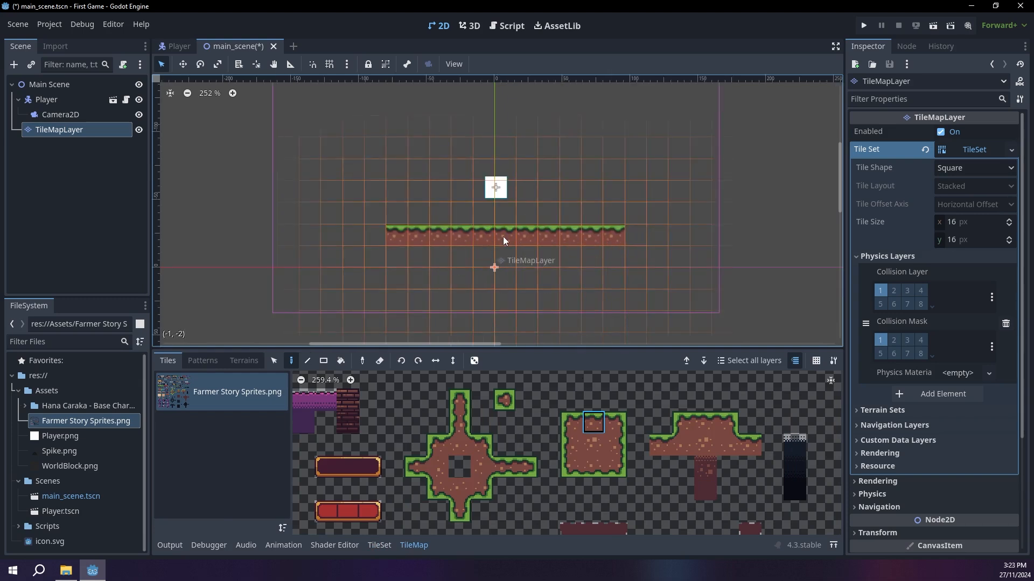
pyautogui.scroll(13, 451, 243)
pyautogui.moveTo(541, 248); pyautogui.dragTo(484, 253, button='middle')
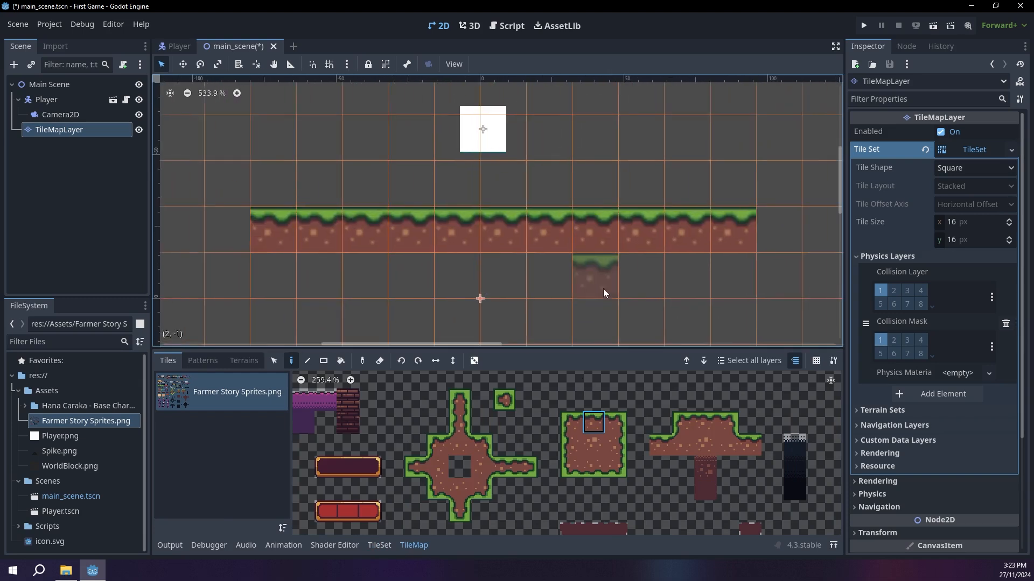
# Step: Set the project's Default Texture Filter for canvas textures to Nearest
pyautogui.click(49, 24)
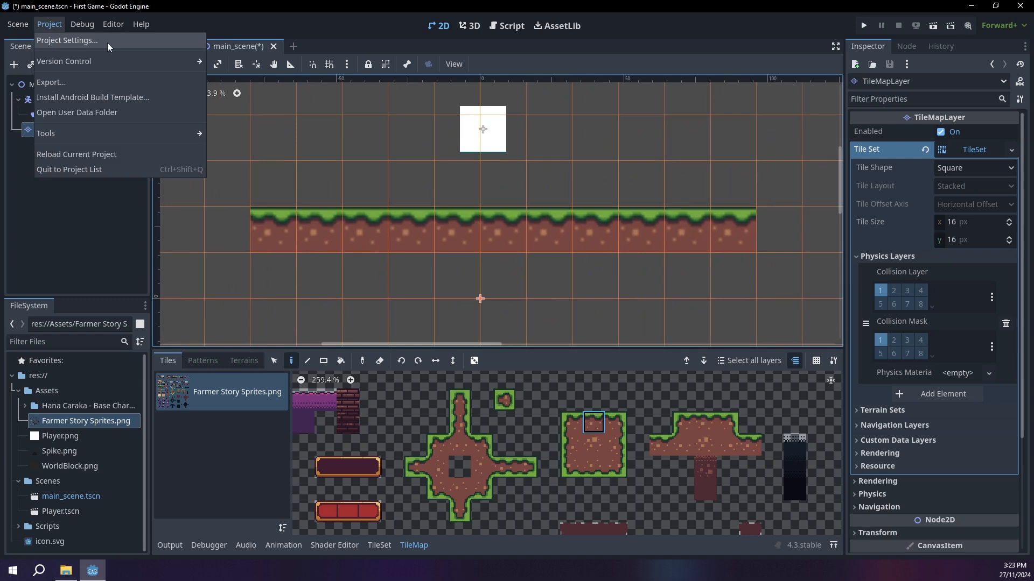
pyautogui.click(80, 41)
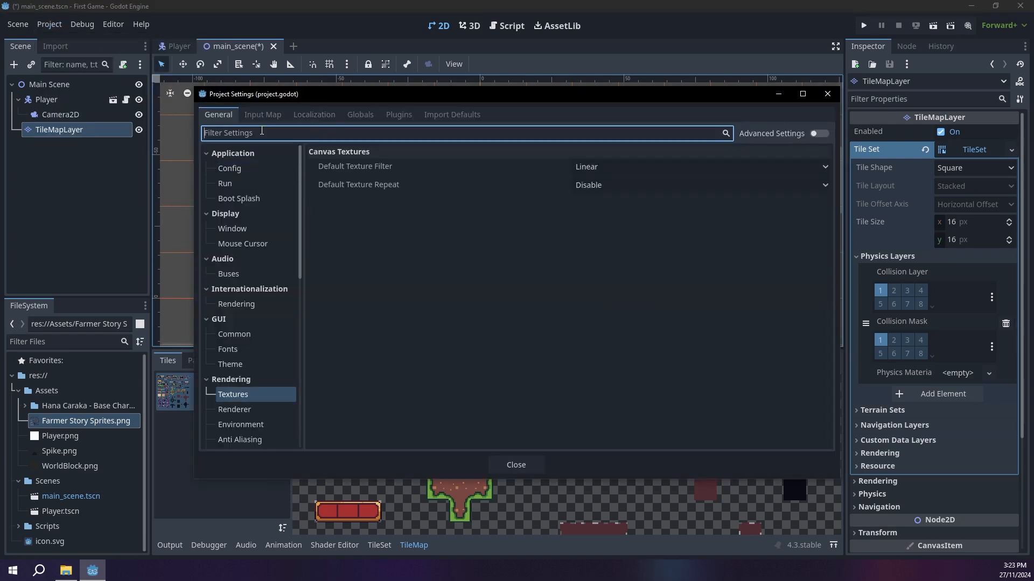
pyautogui.write('filter')
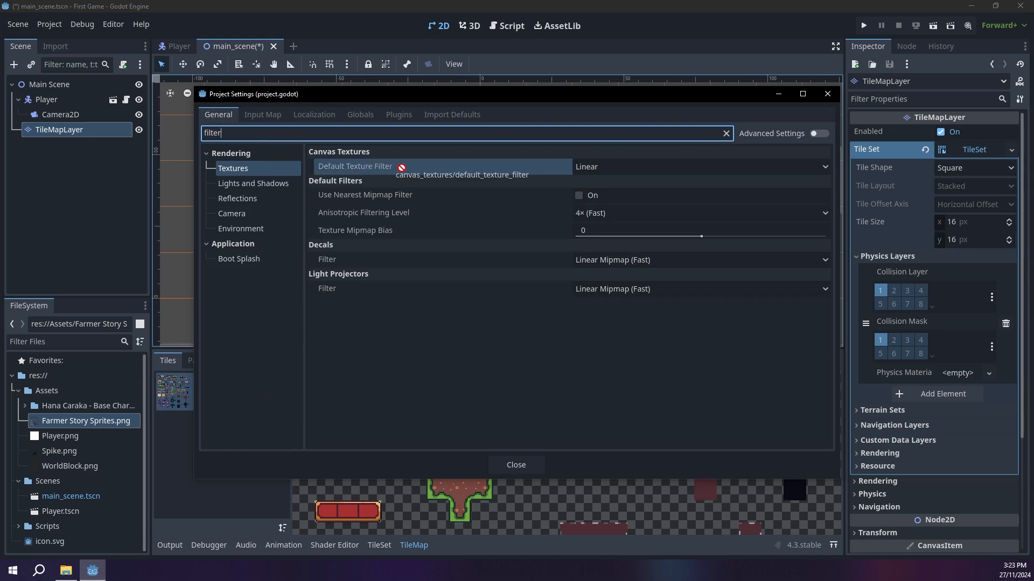
pyautogui.click(614, 168)
pyautogui.click(622, 183)
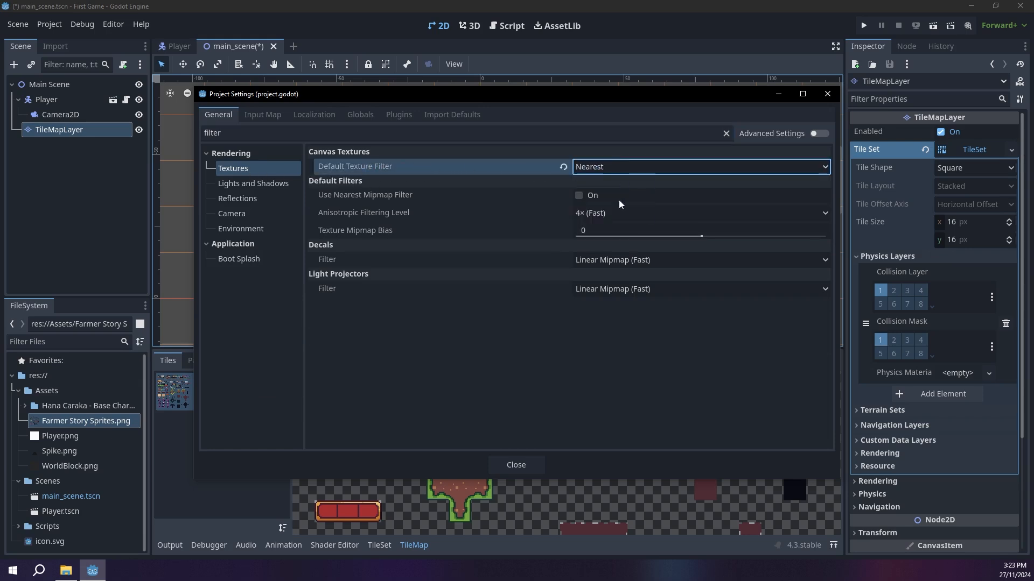
pyautogui.click(517, 464)
pyautogui.scroll(1, 471, 243)
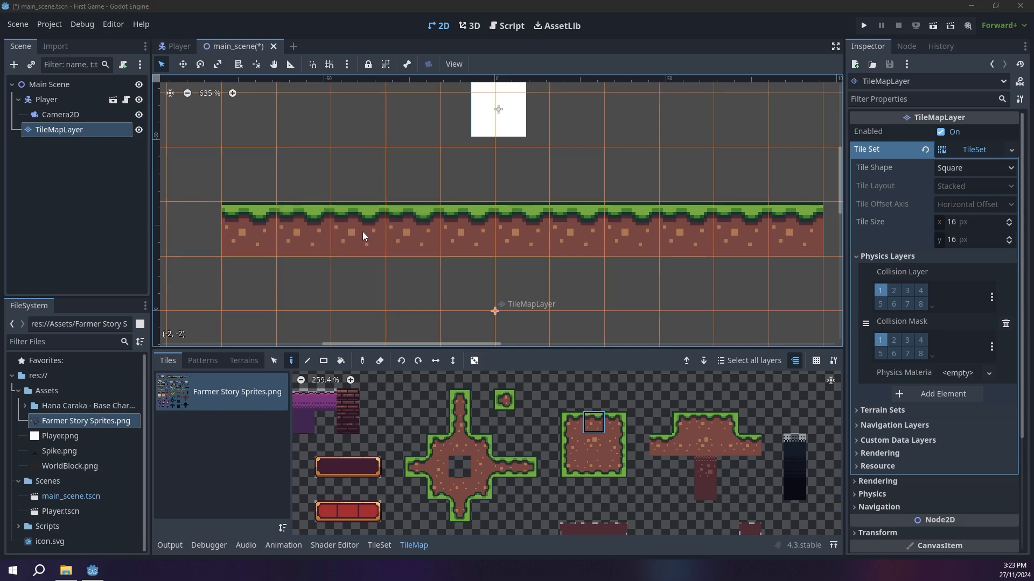
# Step: Add stepped ground and floating single grass tiles, and enclose the level with dirt walls and a grass-edged ceiling
pyautogui.scroll(-5, 442, 291)
pyautogui.scroll(-2, 603, 185)
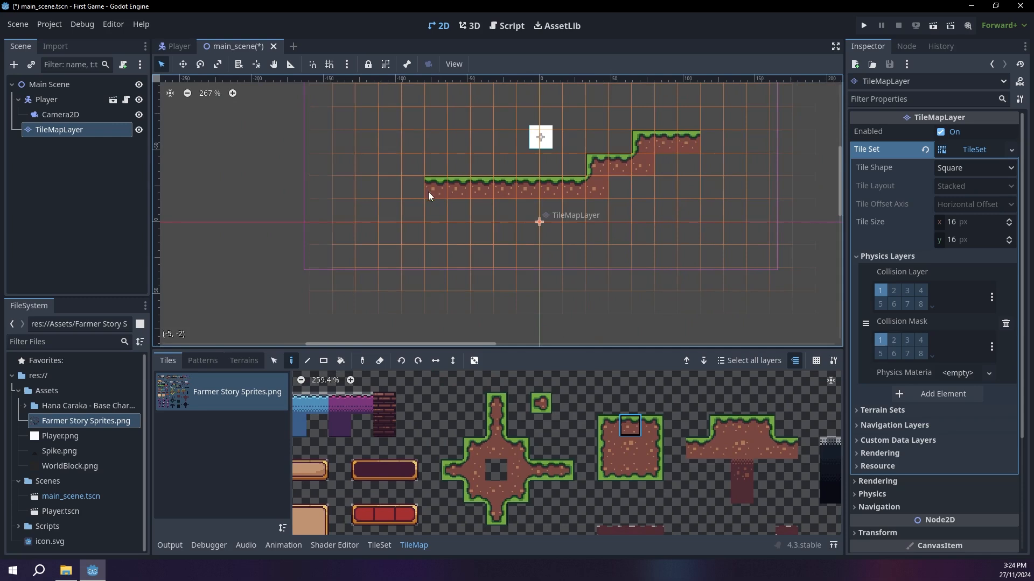
pyautogui.click(392, 151)
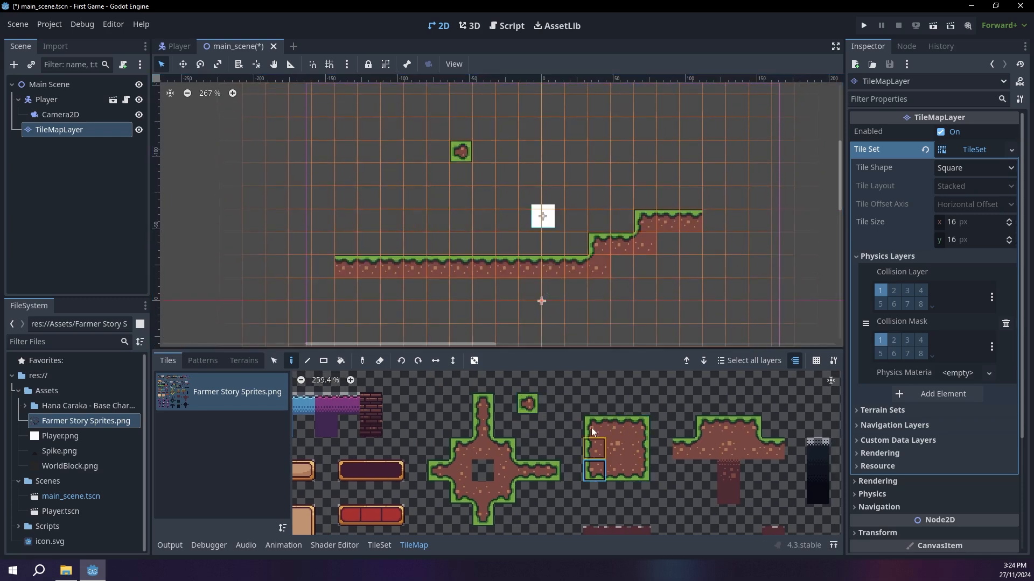
pyautogui.click(617, 470)
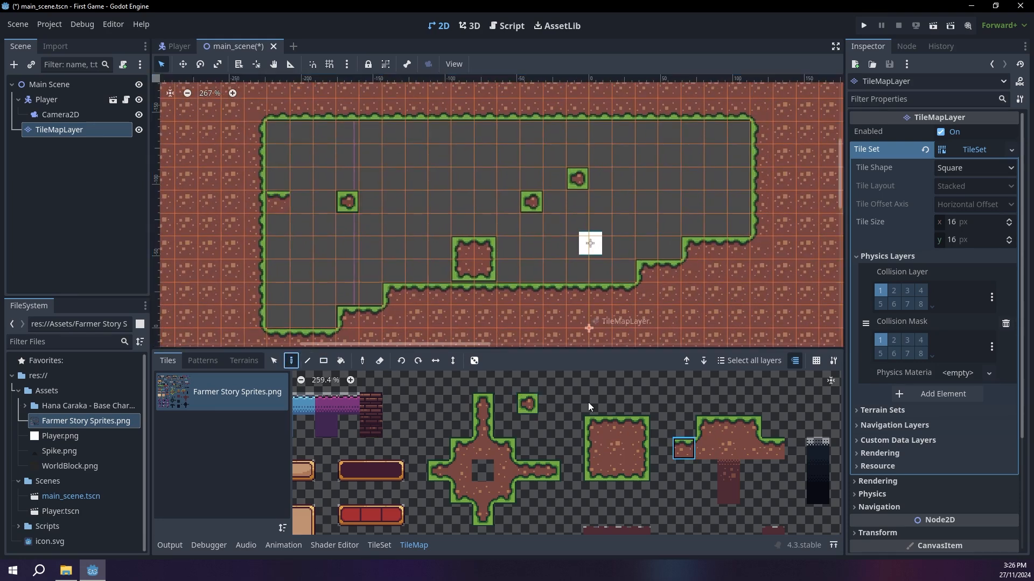
# Step: Build a narrow two-tile grass ledge protruding from the level's left wall, joined by matching terrain tiles
pyautogui.click(750, 448)
pyautogui.click(256, 201)
pyautogui.click(550, 471)
pyautogui.click(278, 201)
pyautogui.click(706, 449)
pyautogui.click(340, 361)
pyautogui.click(291, 361)
pyautogui.click(751, 449)
pyautogui.click(639, 449)
pyautogui.click(255, 224)
pyautogui.click(550, 471)
pyautogui.click(301, 201)
# Step: Move the floating grass tile nearest the ledge one cell right and one cell down
pyautogui.rightClick(348, 202)
pyautogui.click(528, 403)
pyautogui.click(369, 224)
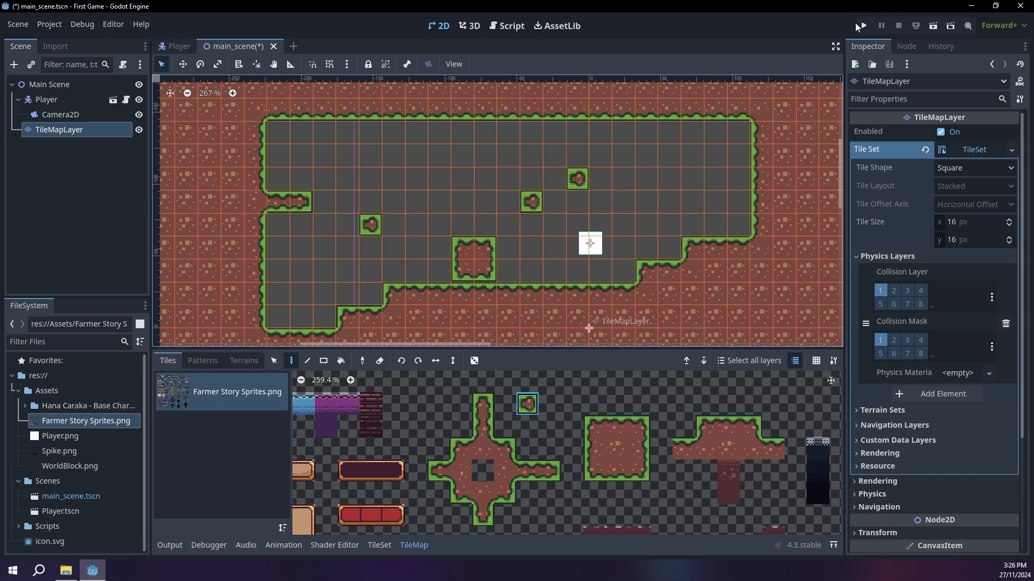
# Step: Run the project and test the player's running and jumping against the level's tile collisions
pyautogui.click(860, 25)
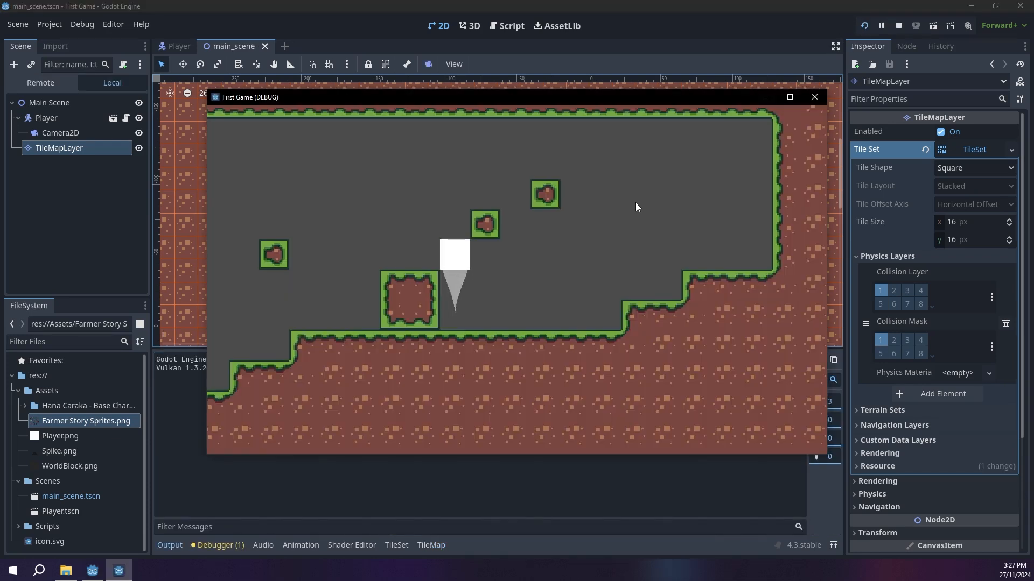
pyautogui.press('space')
pyautogui.press('space')
pyautogui.press('Right')
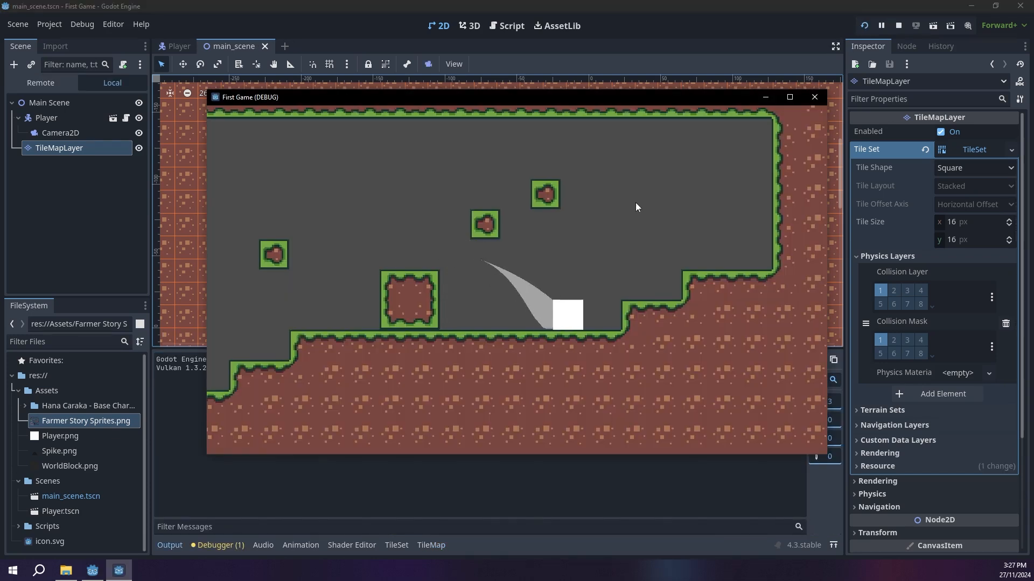
pyautogui.press('space')
pyautogui.press('Left')
pyautogui.press('space')
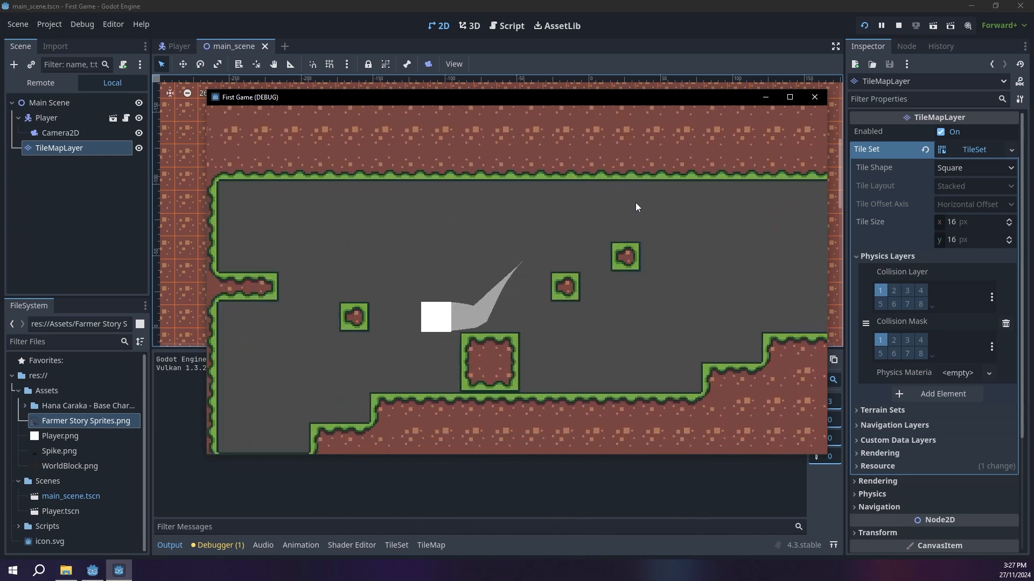
pyautogui.press('Right')
pyautogui.press('space')
pyautogui.press('space')
pyautogui.press('space')
pyautogui.press('space')
pyautogui.press('space')
pyautogui.press('Left')
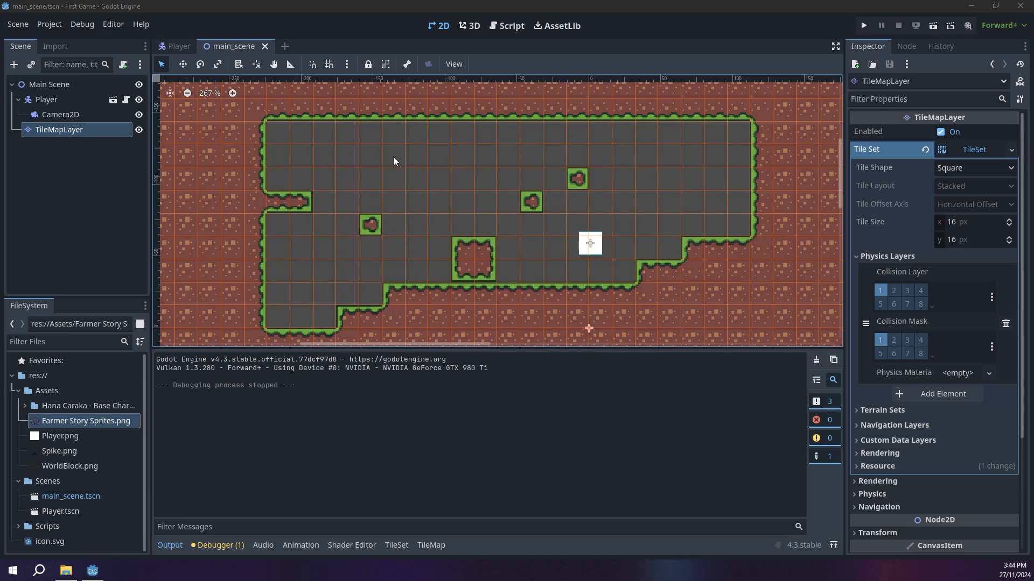
# Step: Add an AnimatedSprite2D node under the root of the Player scene
pyautogui.click(181, 46)
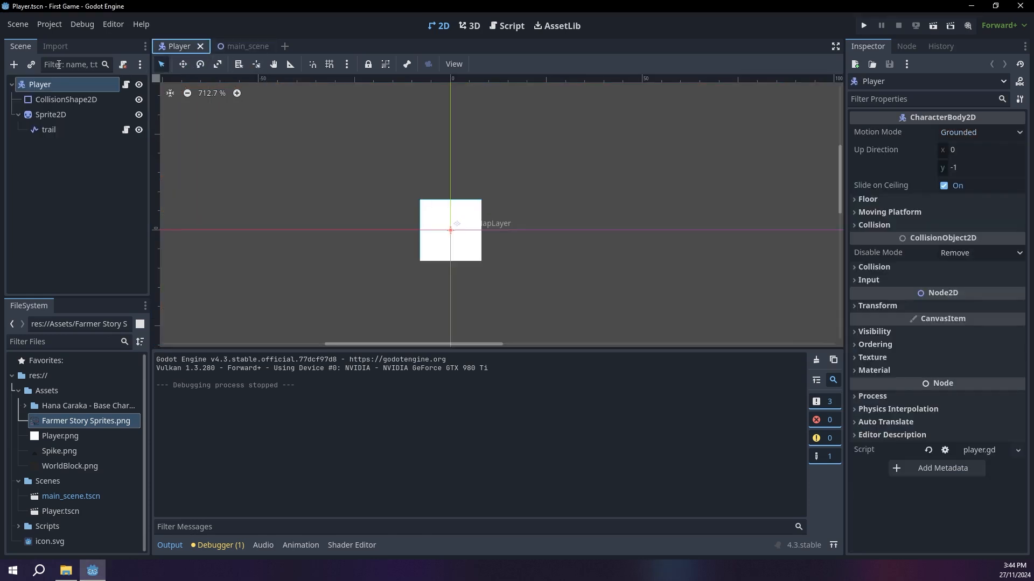
pyautogui.click(15, 65)
pyautogui.write('animted')
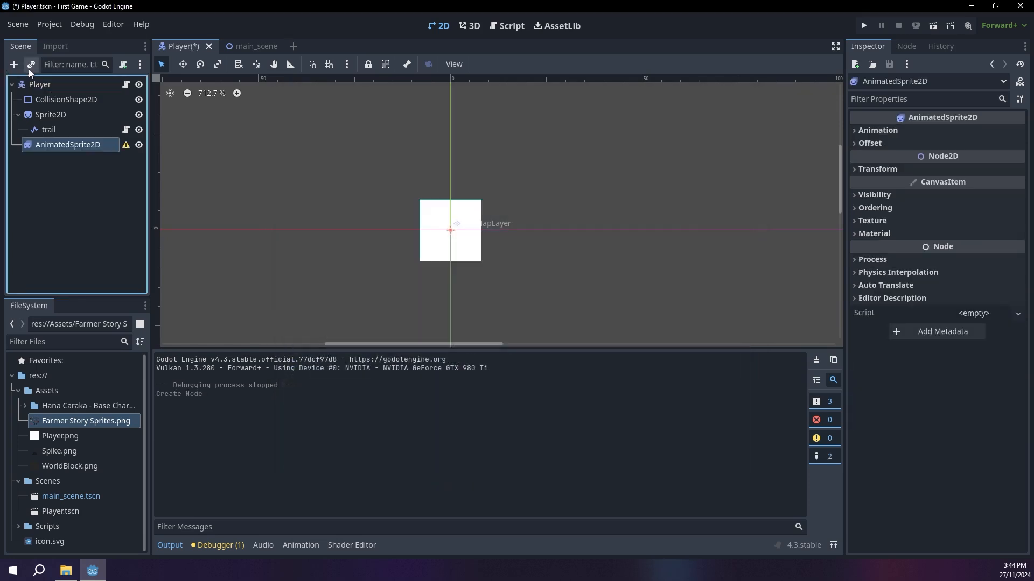
# Step: Reparent the trail node to AnimatedSprite2D and delete the old Sprite2D node
pyautogui.click(57, 131)
pyautogui.moveTo(51, 146); pyautogui.dragTo(52, 146)
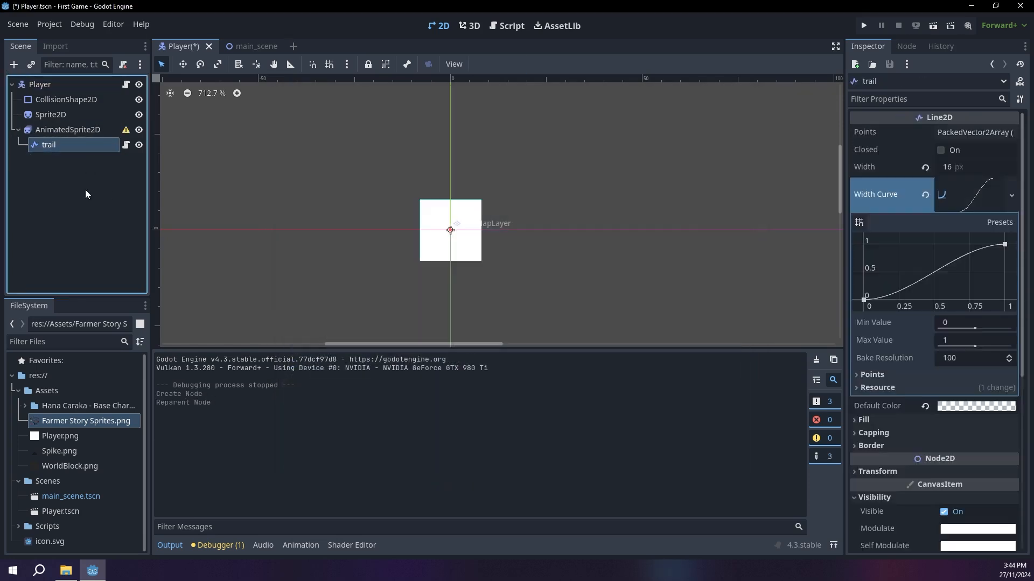
pyautogui.click(51, 115)
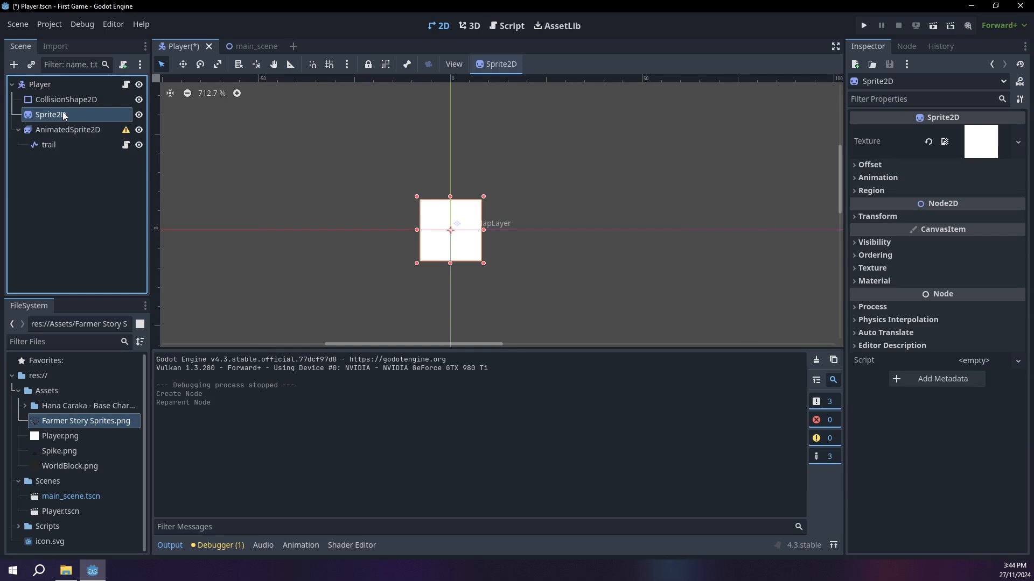
pyautogui.press('Delete')
pyautogui.press('Return')
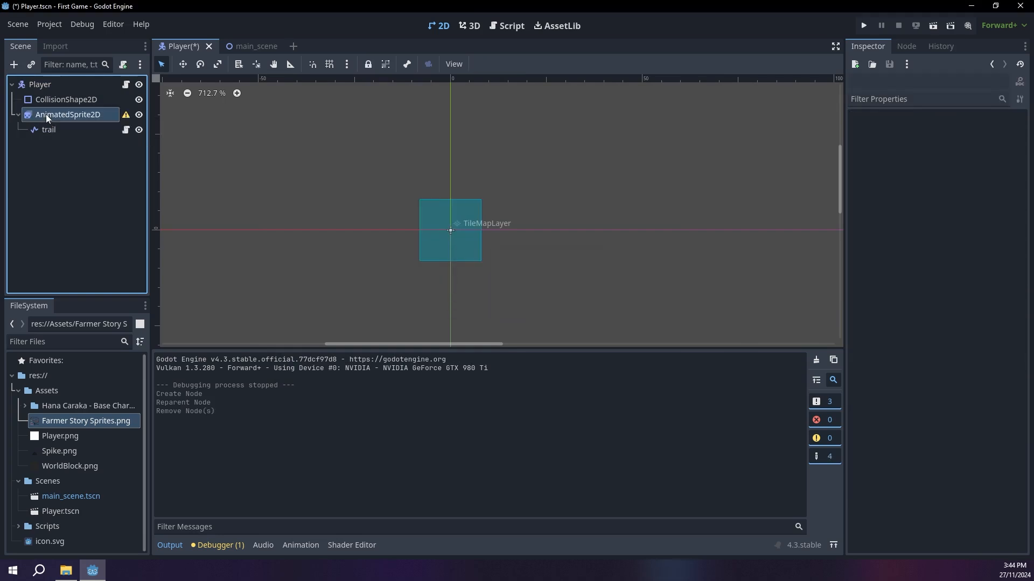
# Step: Assign a new SpriteFrames resource to the AnimatedSprite2D and open it for editing
pyautogui.click(46, 114)
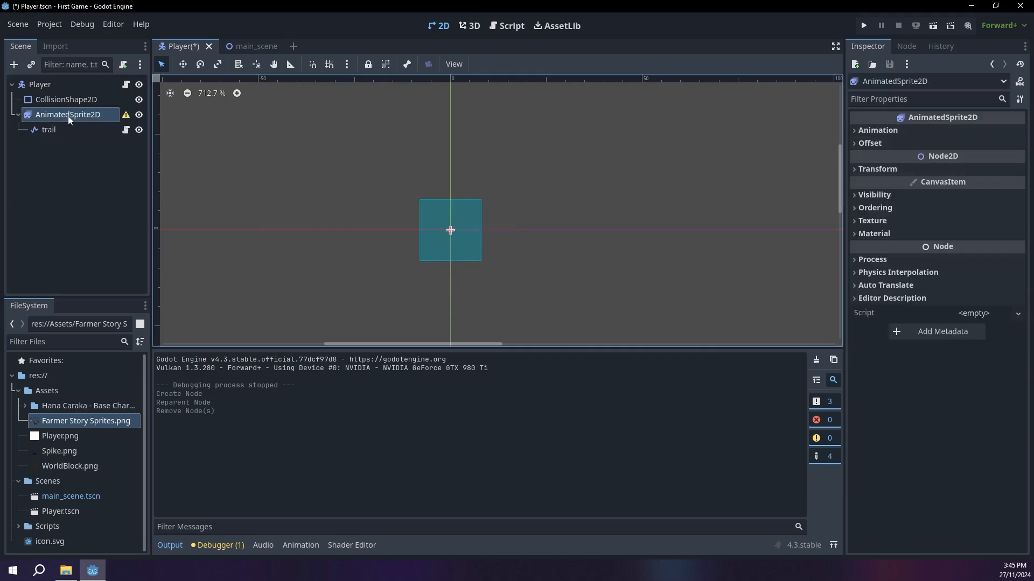
pyautogui.click(872, 130)
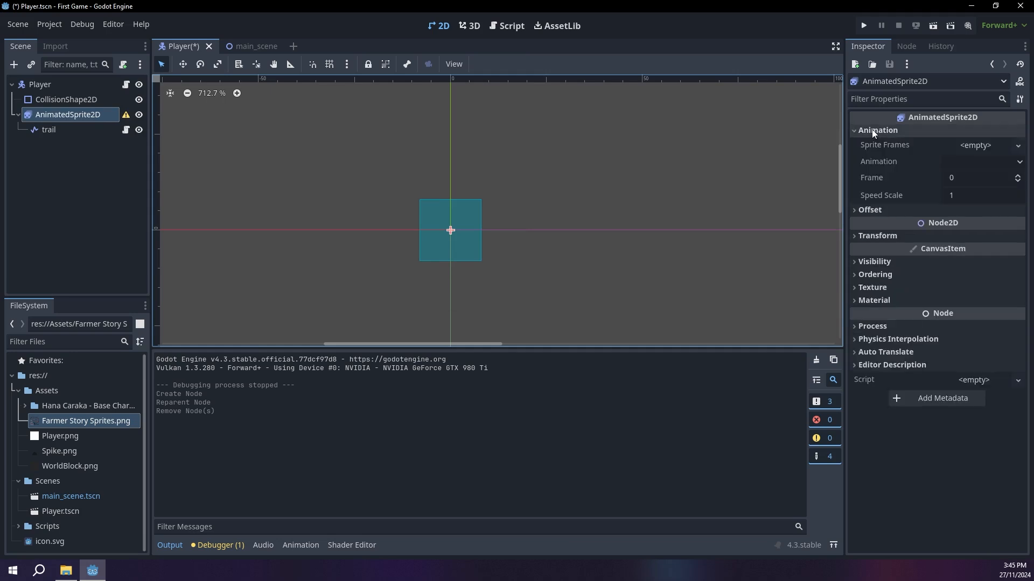
pyautogui.click(997, 144)
pyautogui.click(987, 163)
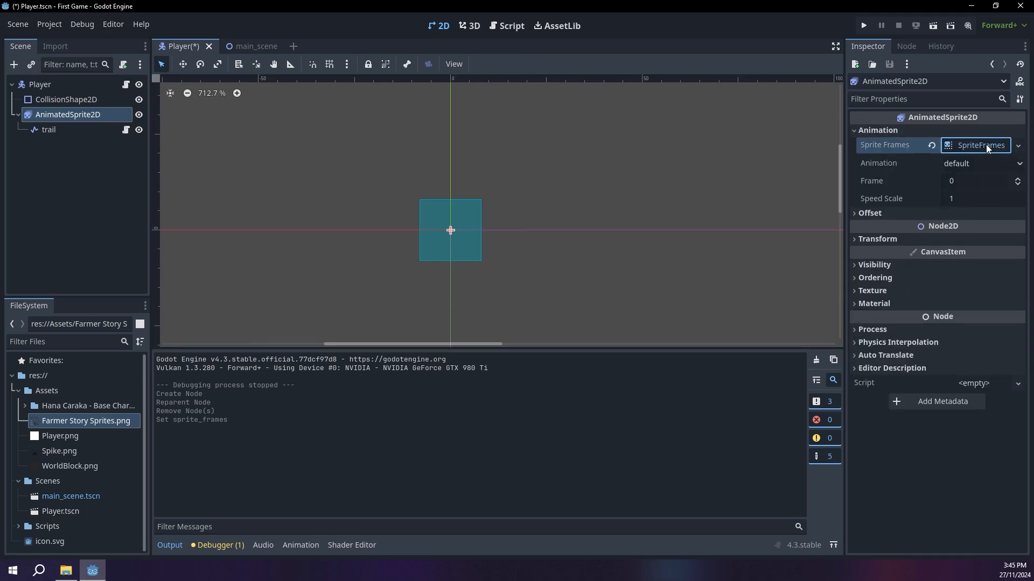
pyautogui.click(986, 144)
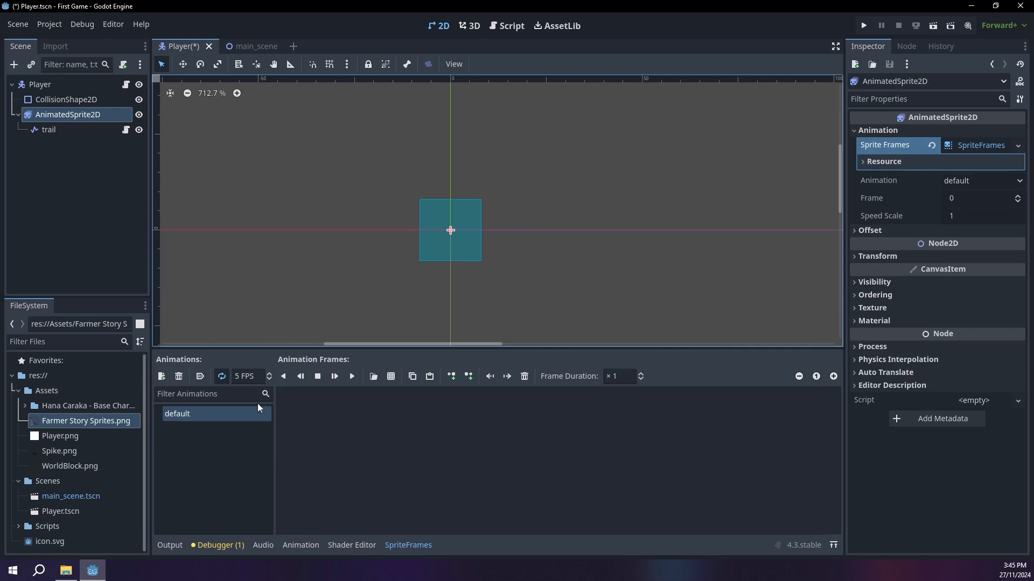
# Step: Rename the default animation to idle
pyautogui.doubleClick(198, 417)
pyautogui.write('idle')
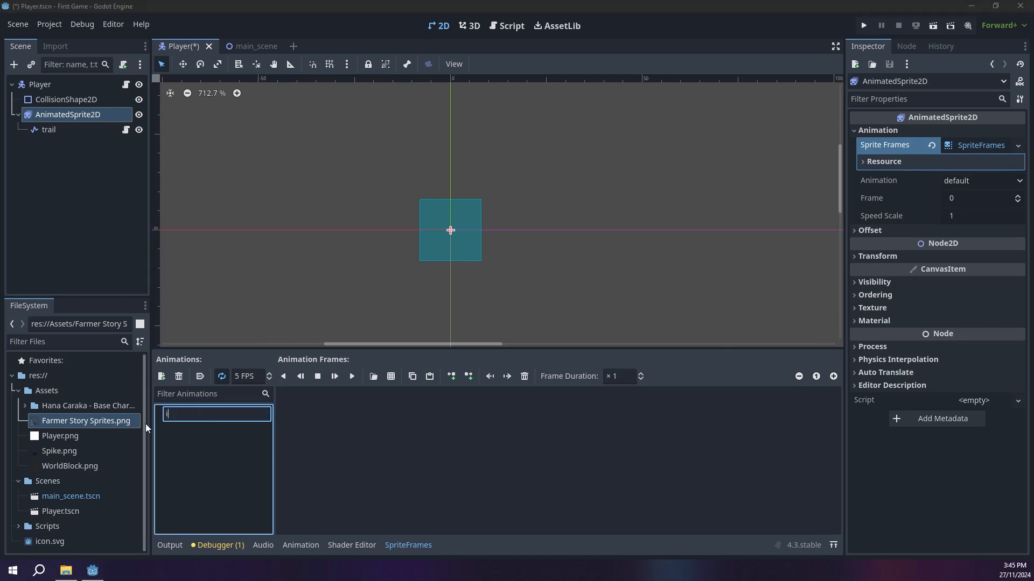
pyautogui.press('Return')
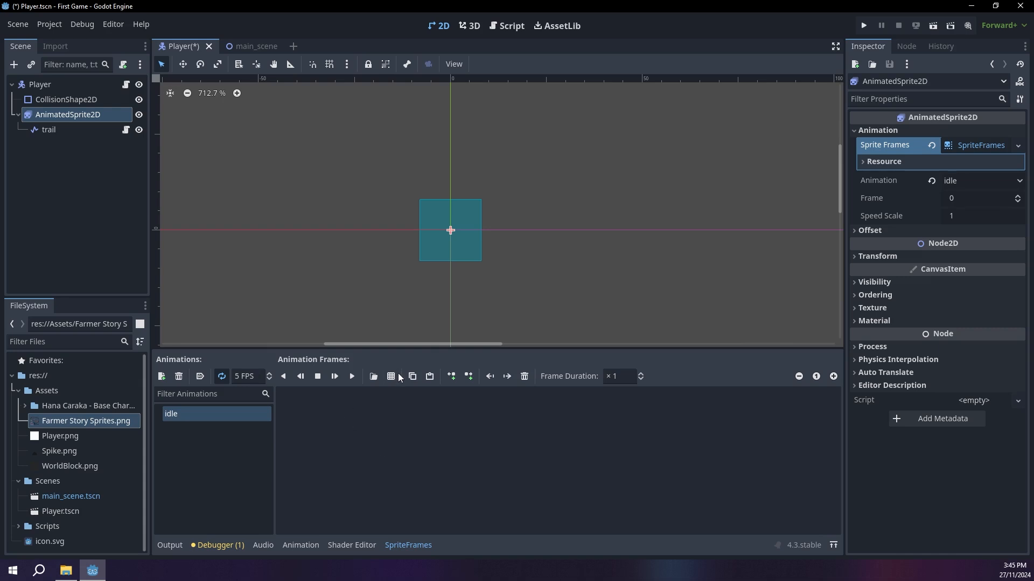
# Step: Load idle.png from the Hana Caraka - Base Character [sample] assets folder as the idle animation's sprite sheet
pyautogui.click(392, 380)
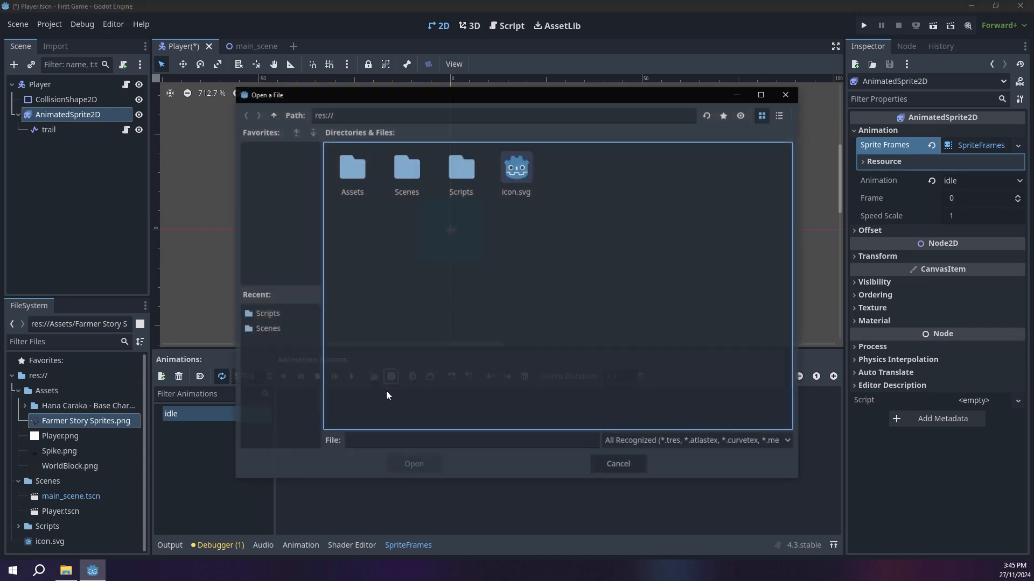
pyautogui.click(367, 187)
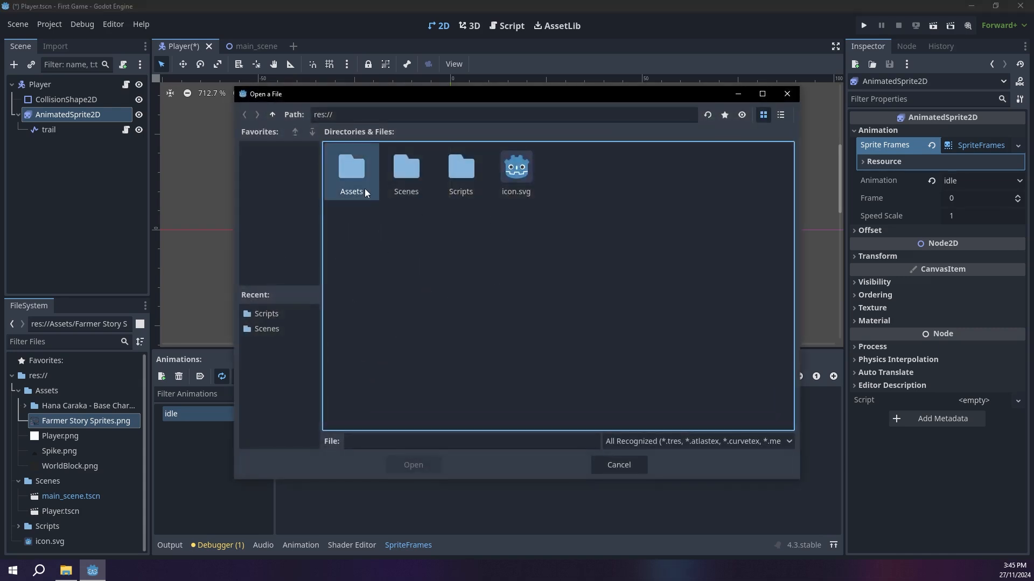
pyautogui.doubleClick(356, 150)
pyautogui.doubleClick(355, 152)
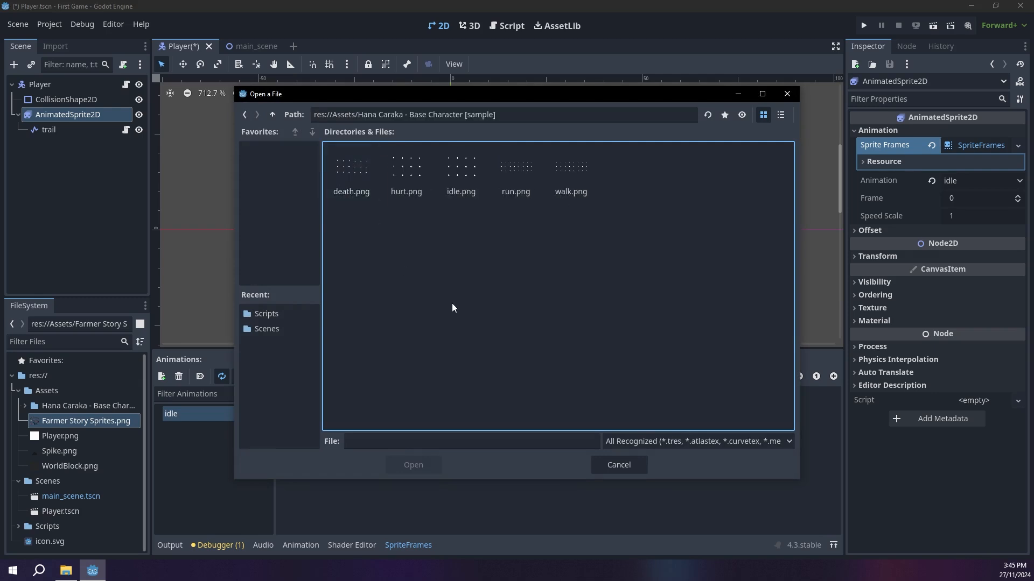
pyautogui.doubleClick(467, 167)
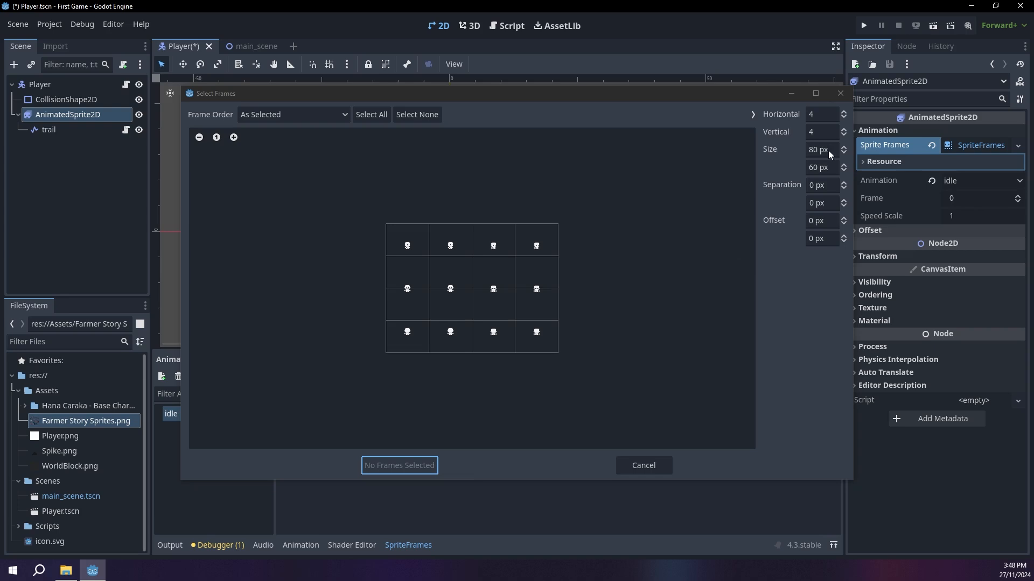
# Step: Slice the idle sheet into 16 px wide frames with 10 vertical divisions
pyautogui.click(816, 151)
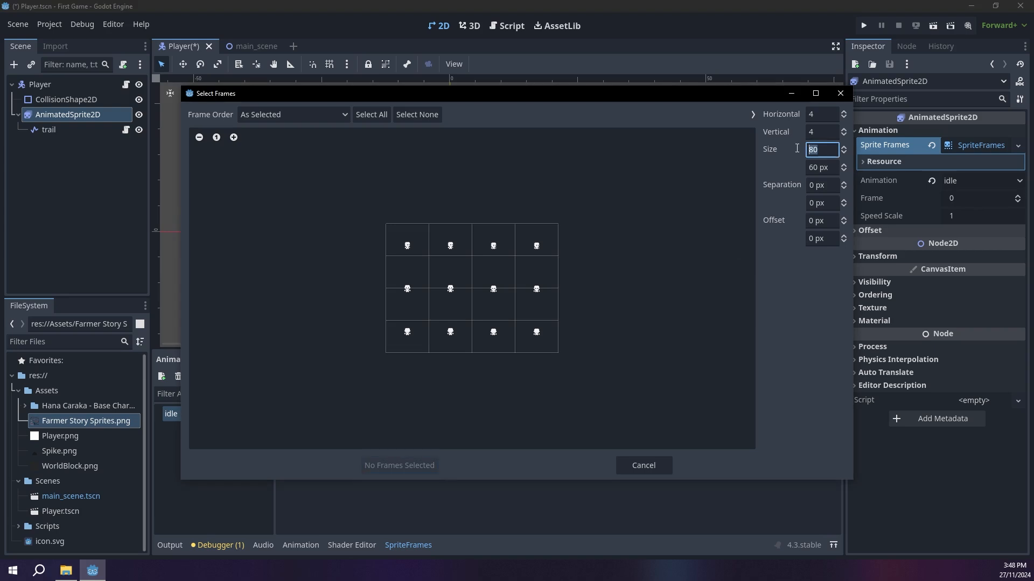
pyautogui.write('16')
pyautogui.press('Tab')
pyautogui.write('16')
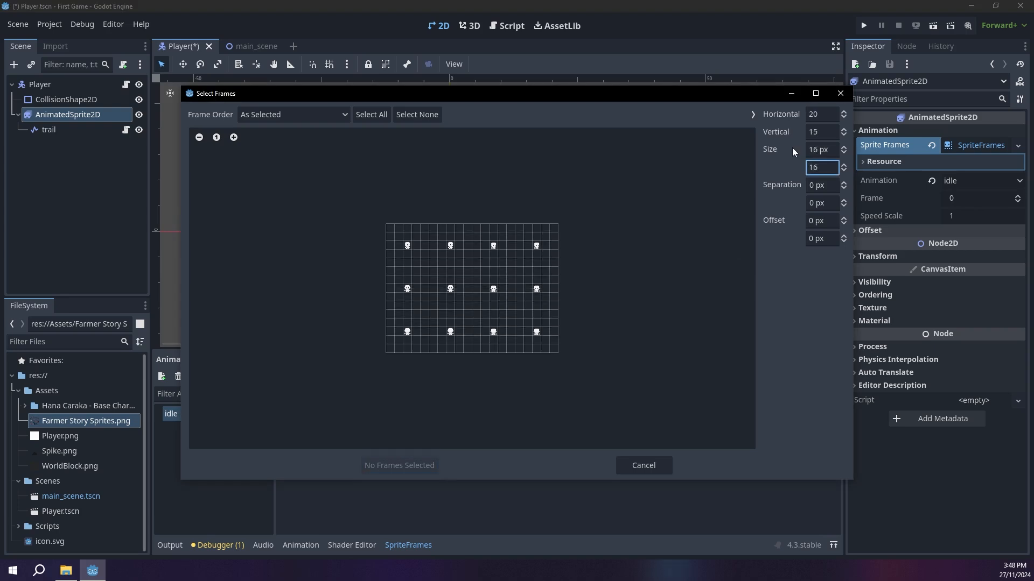
pyautogui.click(827, 130)
pyautogui.press('Return')
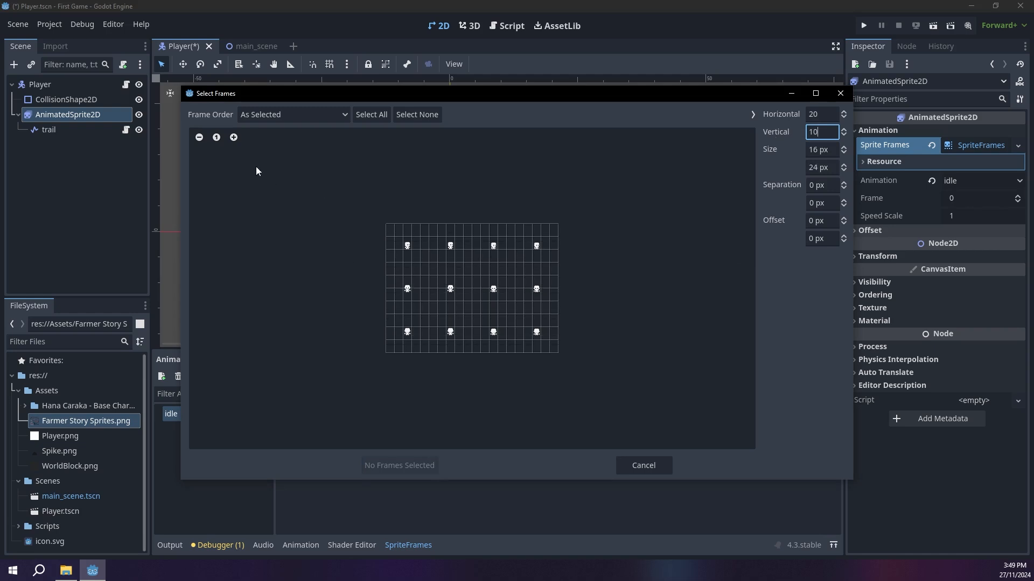
# Step: Add the four top-row character frames to the idle animation in order, and move the sprite upward relative to the collision shape
pyautogui.click(233, 138)
pyautogui.click(234, 138)
pyautogui.click(233, 137)
pyautogui.click(233, 137)
pyautogui.click(337, 197)
pyautogui.click(427, 197)
pyautogui.click(516, 197)
pyautogui.click(605, 196)
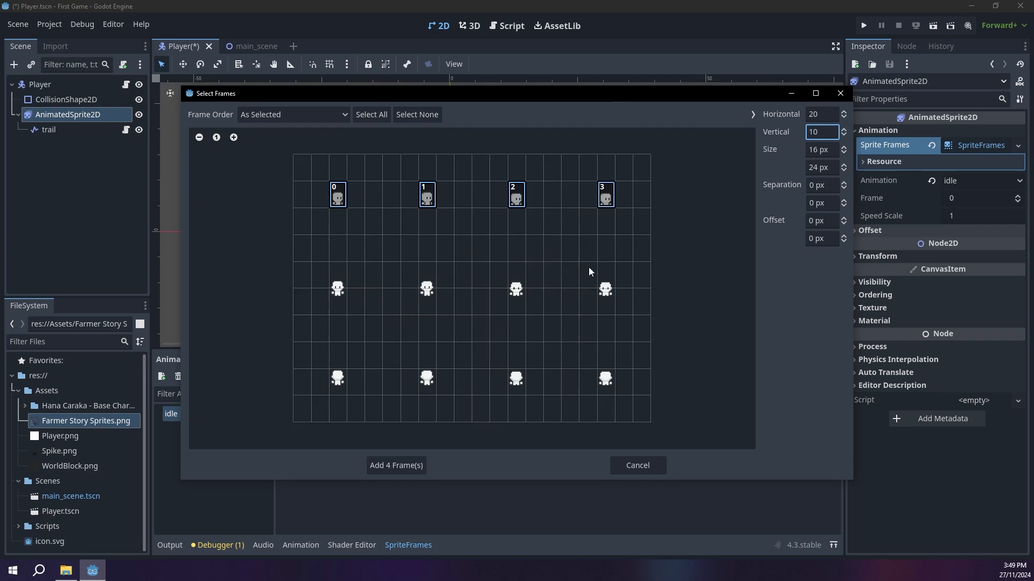
pyautogui.click(422, 459)
pyautogui.moveTo(449, 235); pyautogui.dragTo(452, 175)
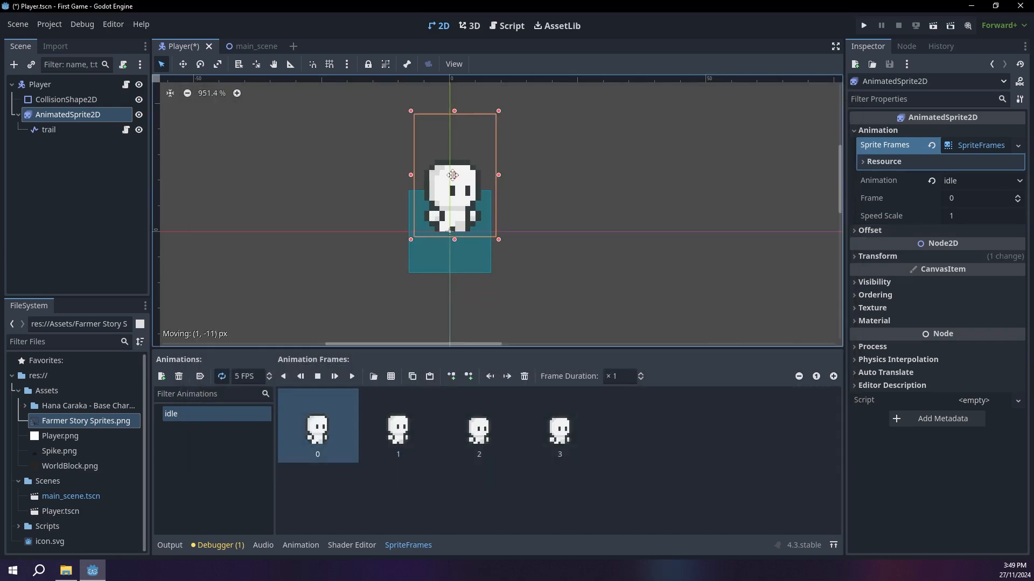
# Step: Add a new animation named walk and load walk.png from the Hana Caraka folder as its sprite sheet
pyautogui.click(161, 377)
pyautogui.doubleClick(212, 429)
pyautogui.write('W')
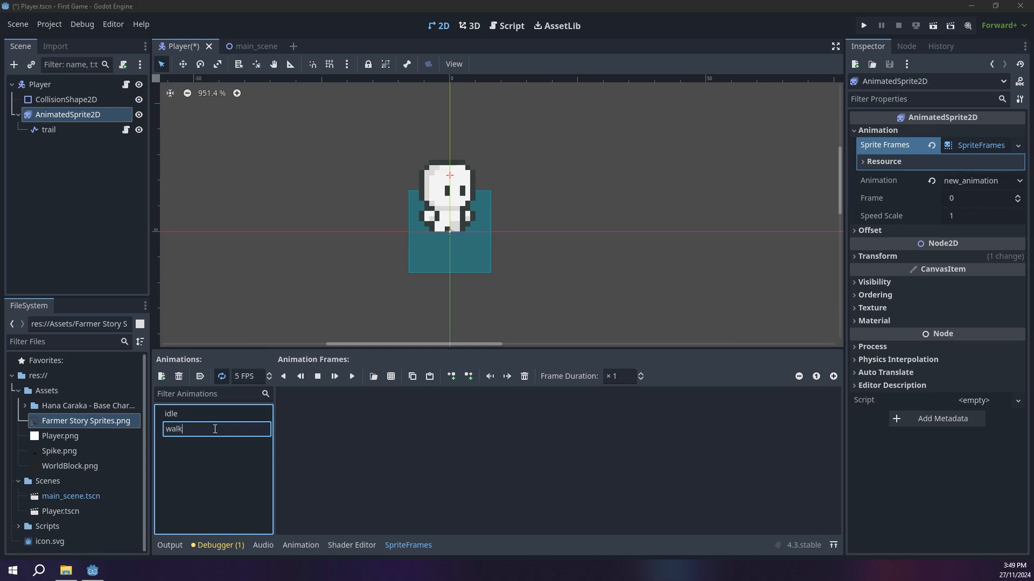
pyautogui.press('Return')
pyautogui.click(391, 376)
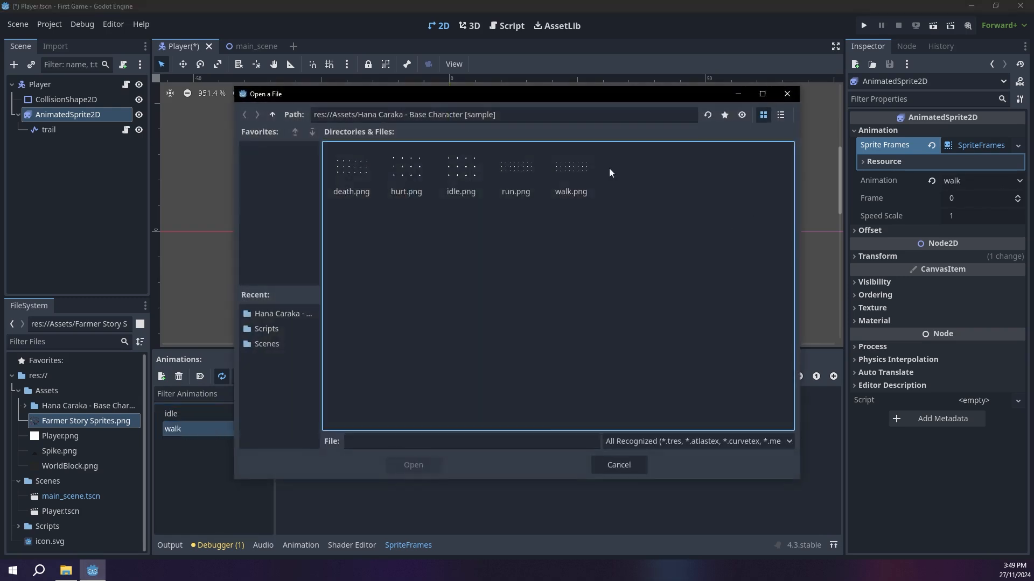
pyautogui.doubleClick(564, 174)
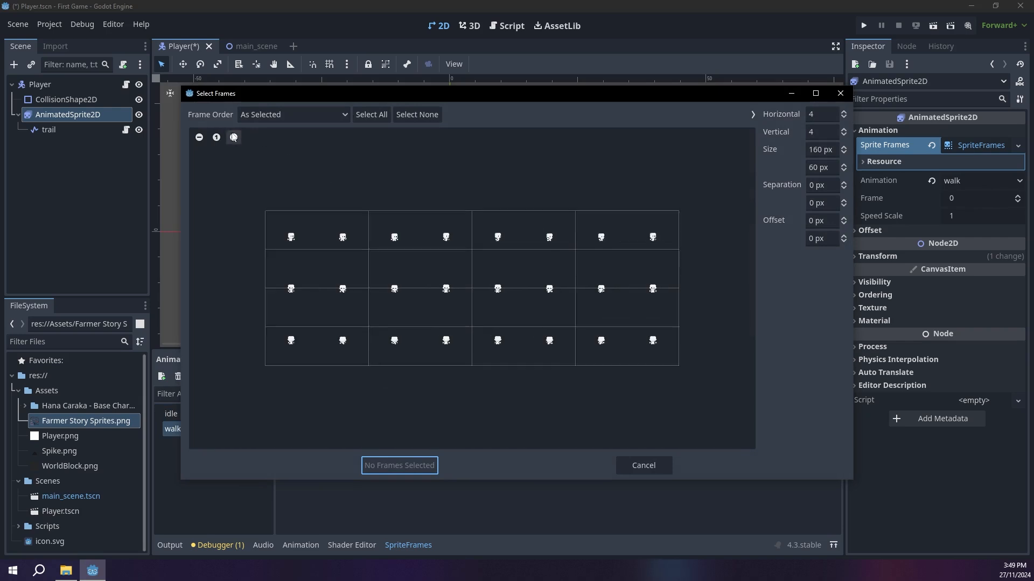
# Step: Slice the walk sheet into 16 px wide frames with 10 vertical divisions and add the eight top-row character frames in order
pyautogui.moveTo(833, 152); pyautogui.dragTo(753, 151)
pyautogui.write('16')
pyautogui.press('Tab')
pyautogui.write('16')
pyautogui.press('Return')
pyautogui.moveTo(831, 132); pyautogui.dragTo(776, 133)
pyautogui.write('10')
pyautogui.press('Return')
pyautogui.click(291, 236)
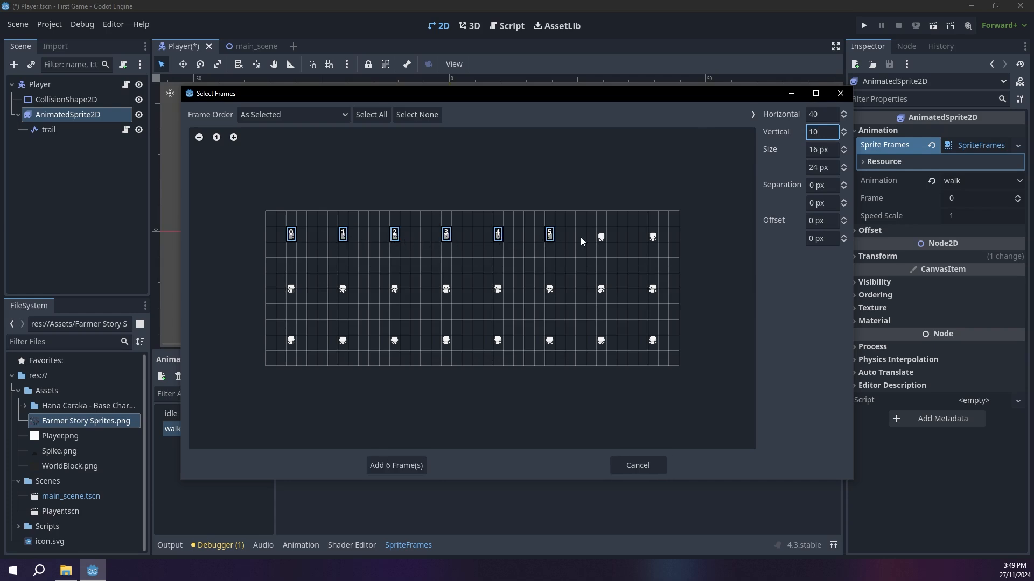
pyautogui.click(412, 464)
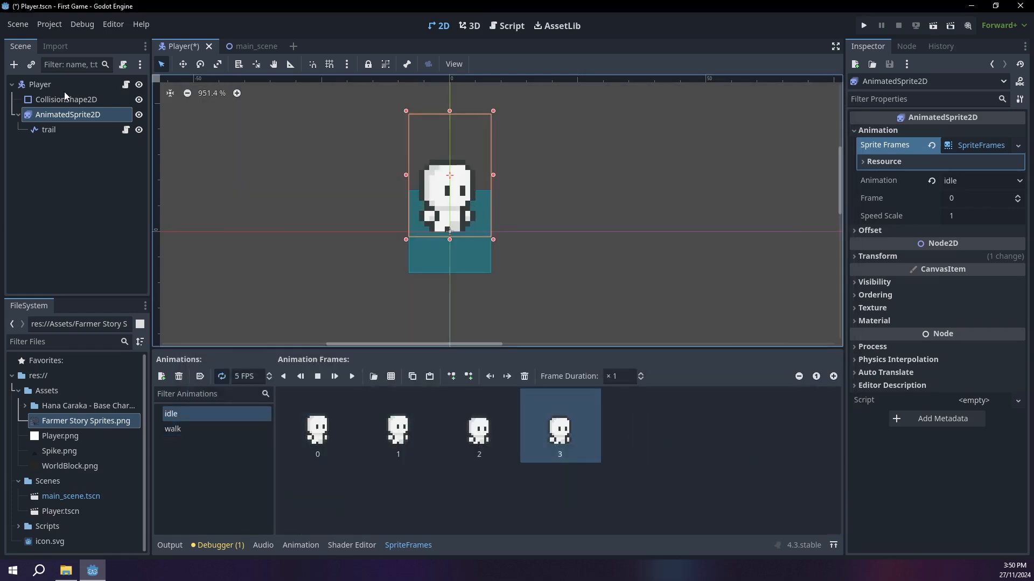
# Step: Replace the player's collision shape with a new CapsuleShape2D and set the collision node's scale to 0.5
pyautogui.click(69, 99)
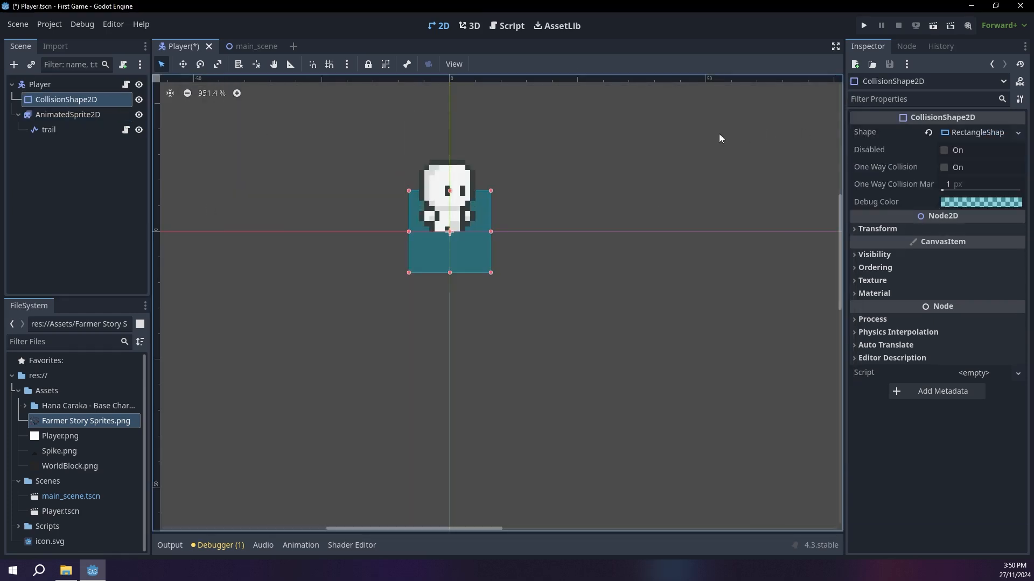
pyautogui.click(1018, 133)
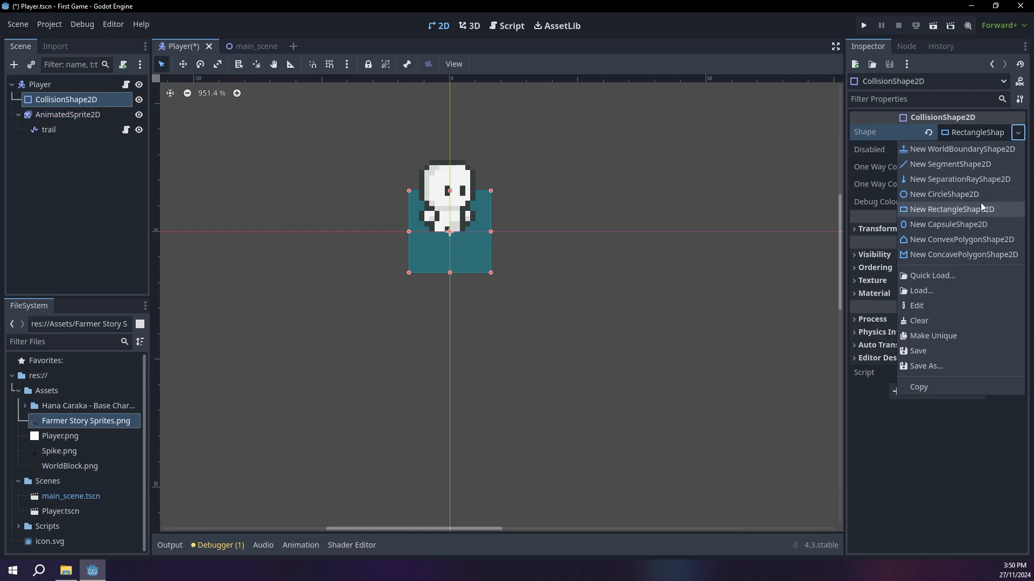
pyautogui.click(954, 225)
pyautogui.click(905, 227)
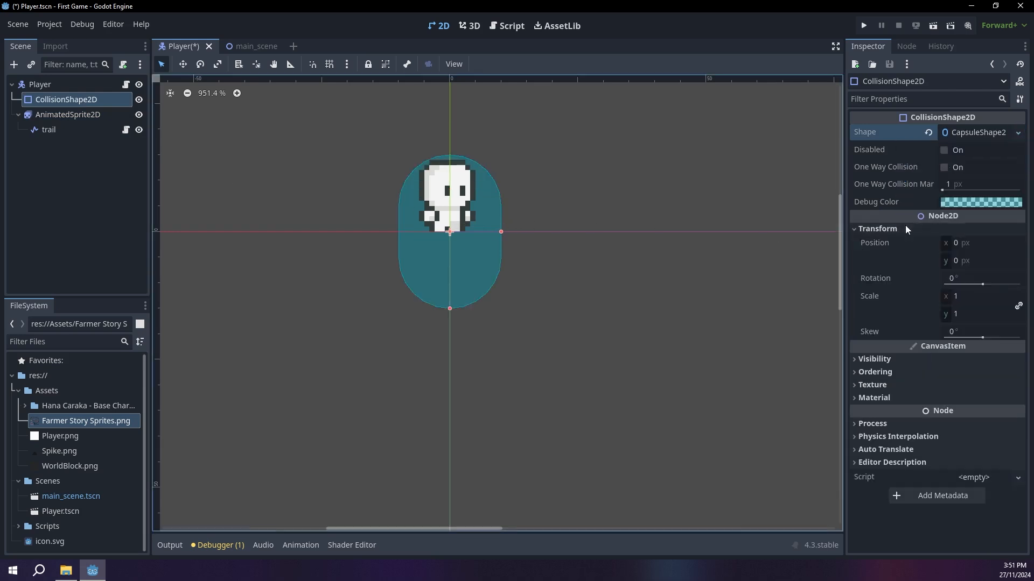
pyautogui.click(992, 296)
pyautogui.write('0.5')
pyautogui.press('Return')
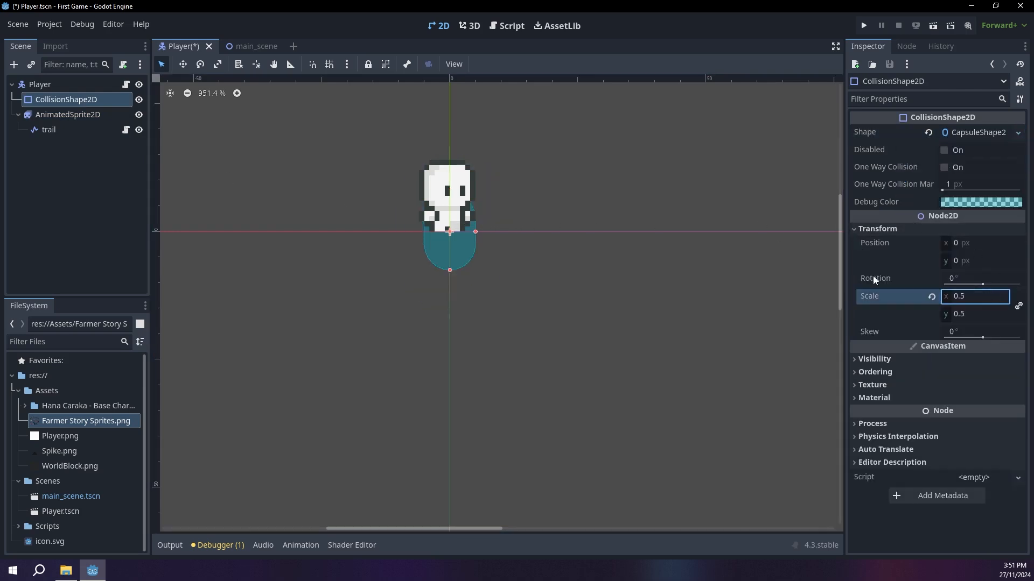
# Step: Move the collision capsule up over the character sprite, to a Y position of about -7.5 px
pyautogui.click(81, 100)
pyautogui.click(182, 66)
pyautogui.scroll(10, 409, 306)
pyautogui.moveTo(527, 301); pyautogui.dragTo(524, 229)
pyautogui.scroll(10, 523, 226)
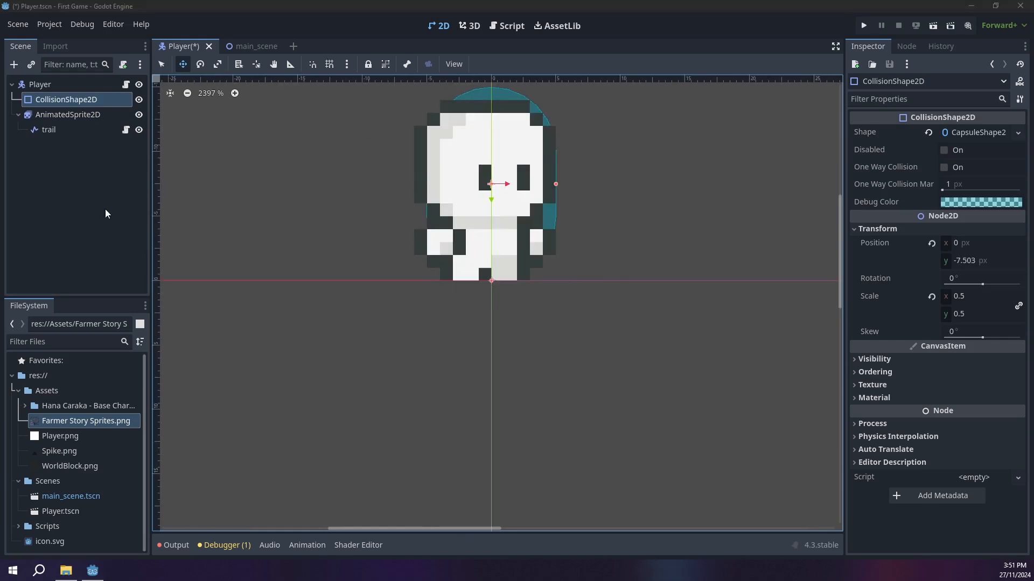
# Step: Make the idle animation autoplay on load, preview it, and set the walk animation's speed to 12 FPS
pyautogui.click(67, 114)
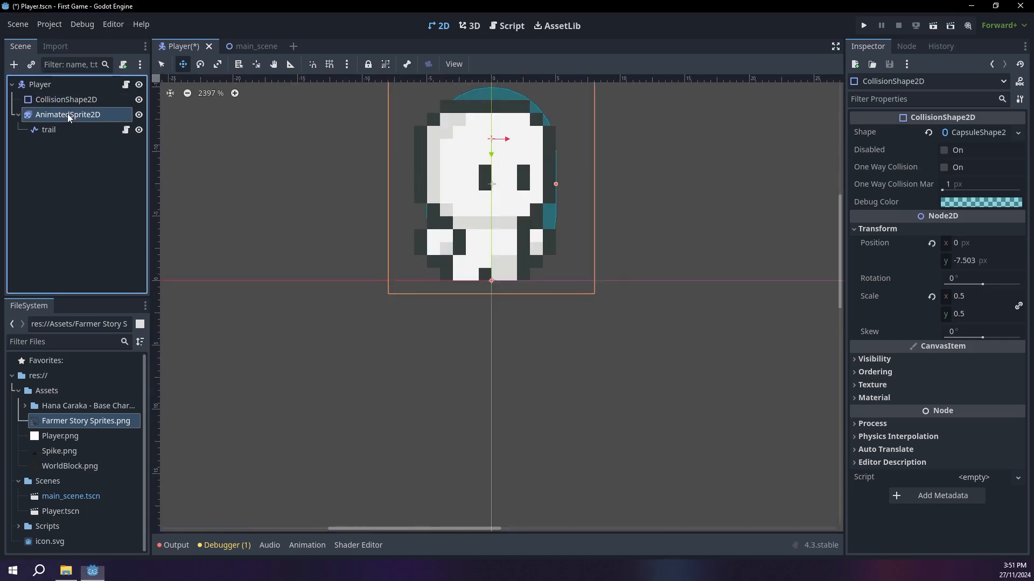
pyautogui.click(200, 377)
pyautogui.click(352, 376)
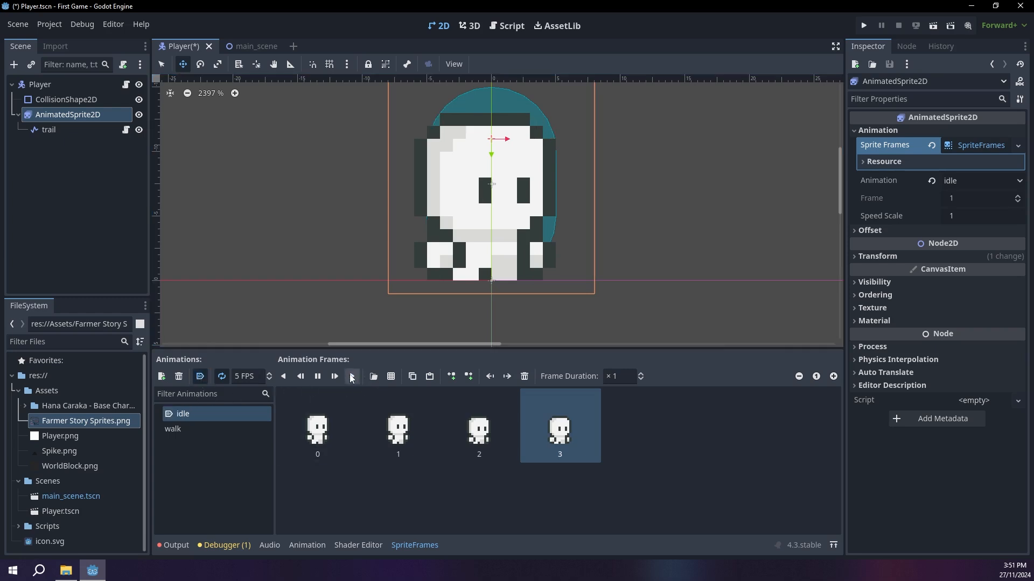
pyautogui.click(271, 374)
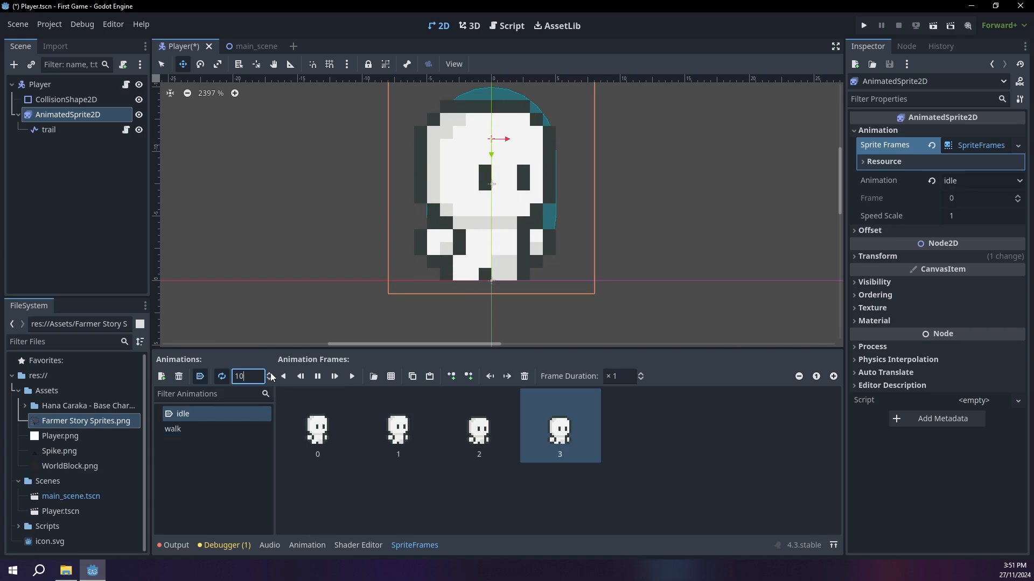
pyautogui.click(199, 427)
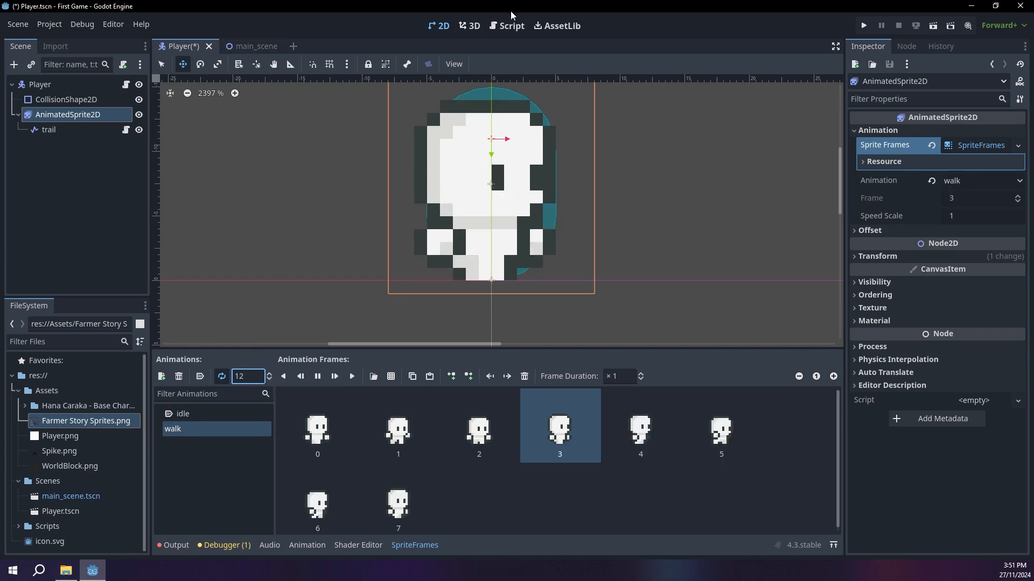
# Step: Add an onready reference to the AnimatedSprite2D node above the constants in player.gd
pyautogui.click(506, 27)
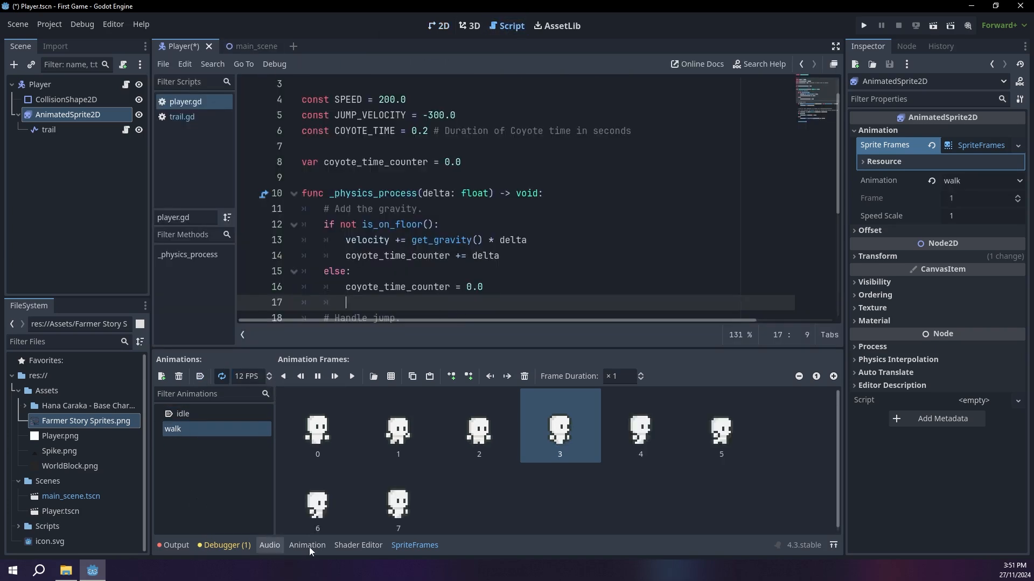
pyautogui.click(418, 547)
pyautogui.scroll(1, 264, 228)
pyautogui.moveTo(64, 114); pyautogui.dragTo(387, 113)
pyautogui.scroll(-2, 551, 289)
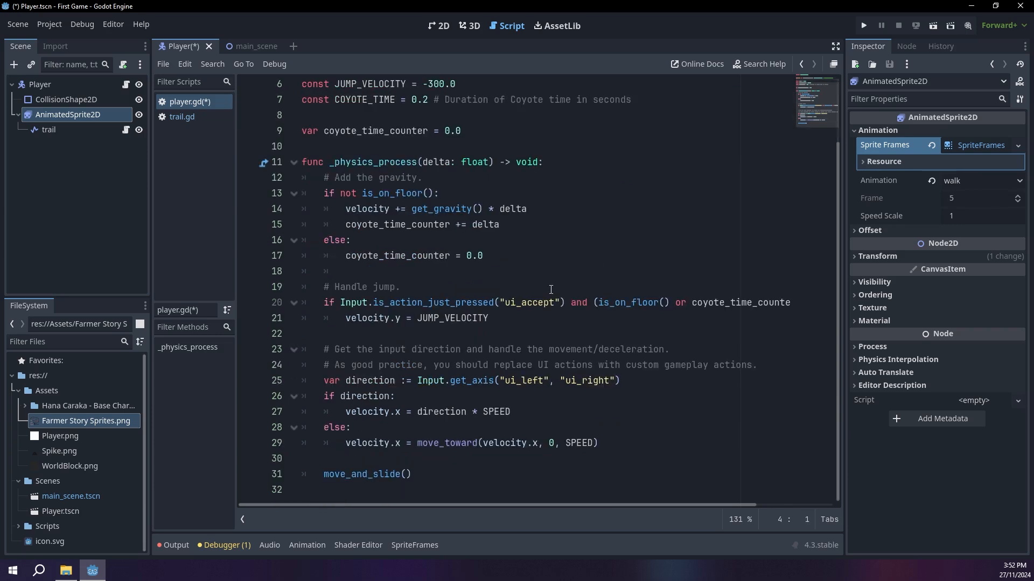
# Step: Add animated_sprite_2d.play("walk") as the first line of the if direction branch and save the script
pyautogui.click(436, 401)
pyautogui.press('Return')
pyautogui.write('animtef')
pyautogui.press('Return')
pyautogui.write('.pla')
pyautogui.press('Return')
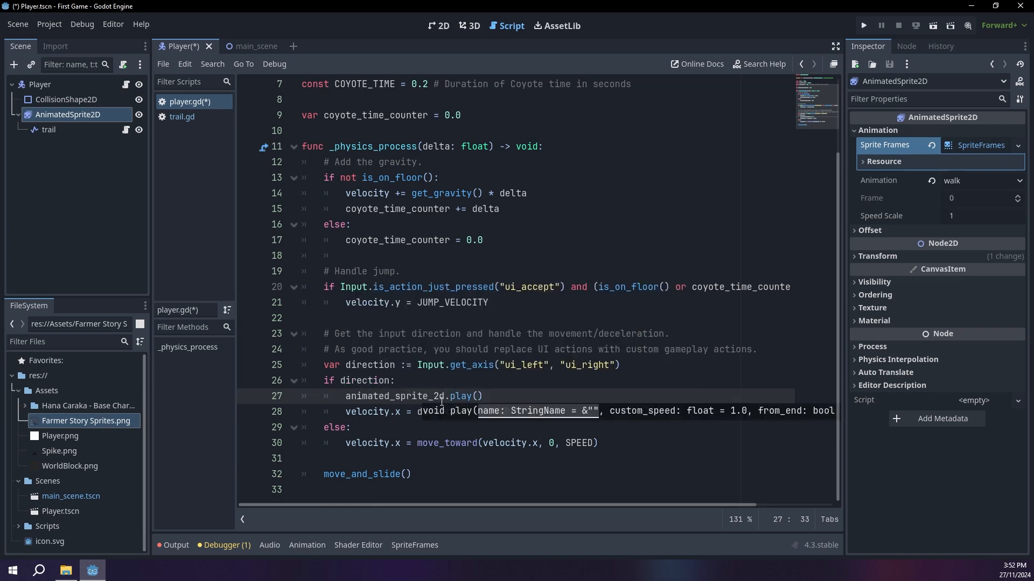
pyautogui.write('"walk')
pyautogui.hotkey('ctrl', 's')
# Step: Add animated_sprite_2d.play("idle") as the first line of the movement code's else branch
pyautogui.click(367, 427)
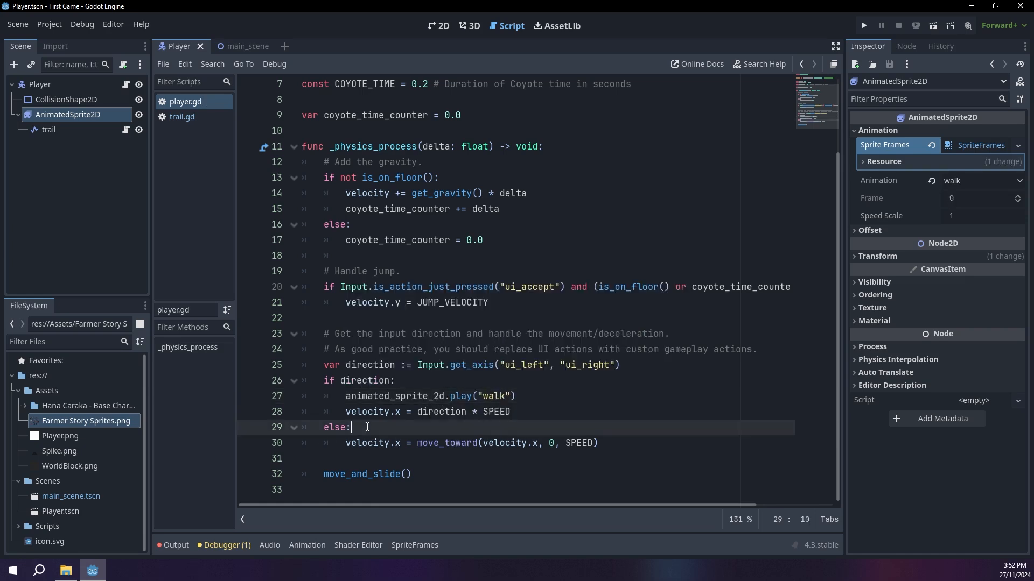
pyautogui.press('Return')
pyautogui.write('animat')
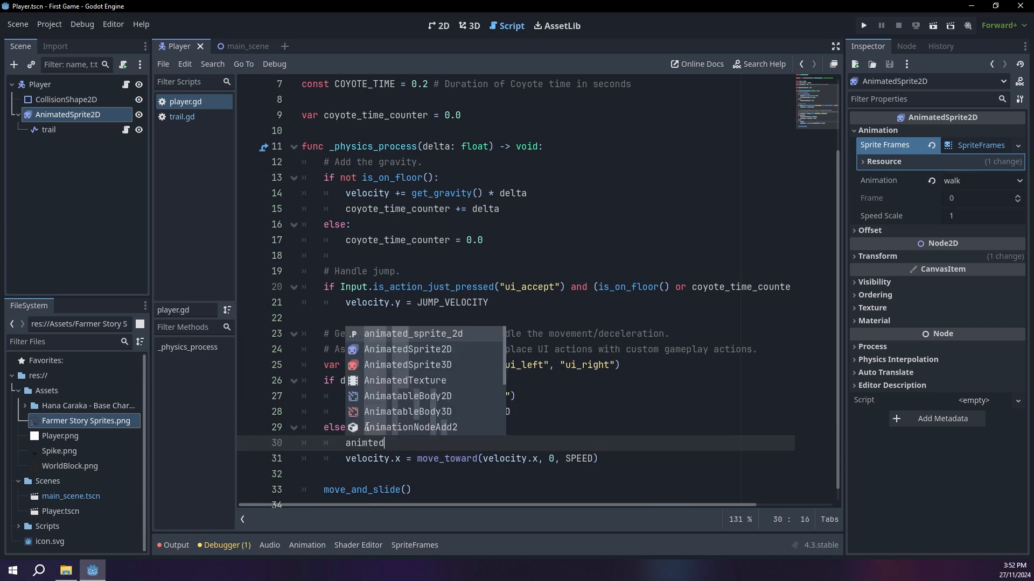
pyautogui.write('ed')
pyautogui.press('Return')
pyautogui.write('play')
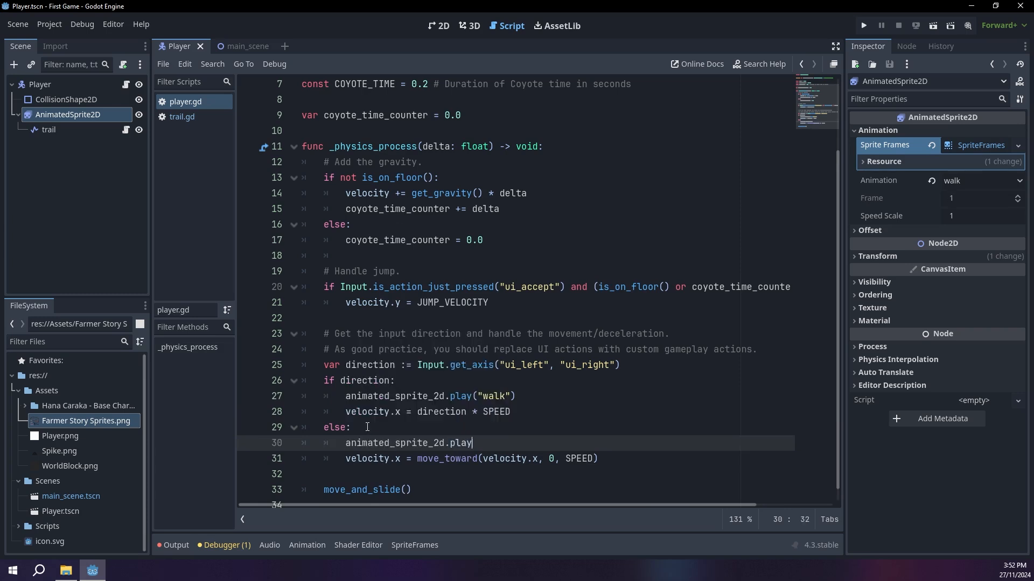
pyautogui.press('Return')
pyautogui.write('"idle')
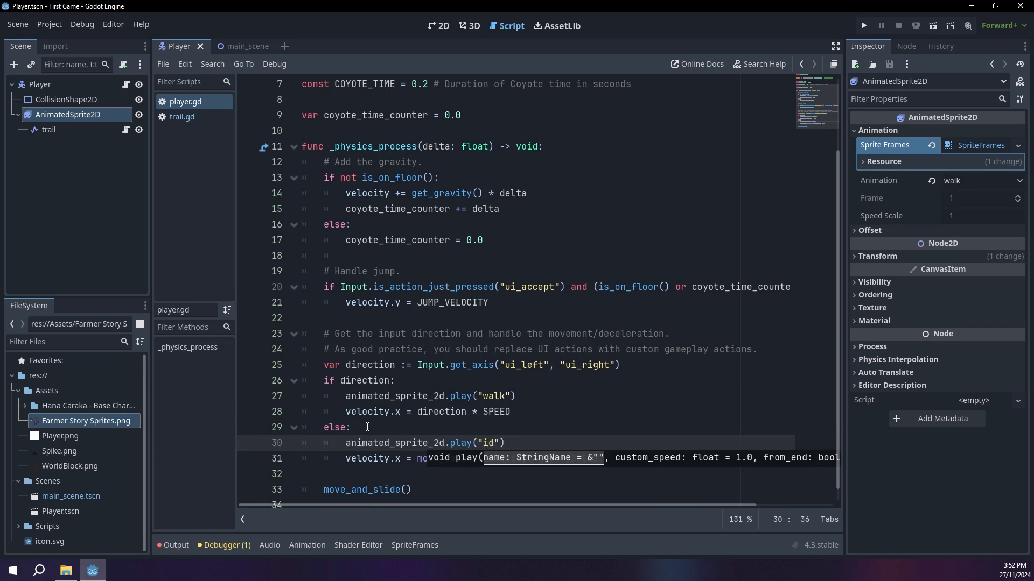
# Step: Run the project and move and jump around the level to check the idle and walk animations
pyautogui.click(863, 25)
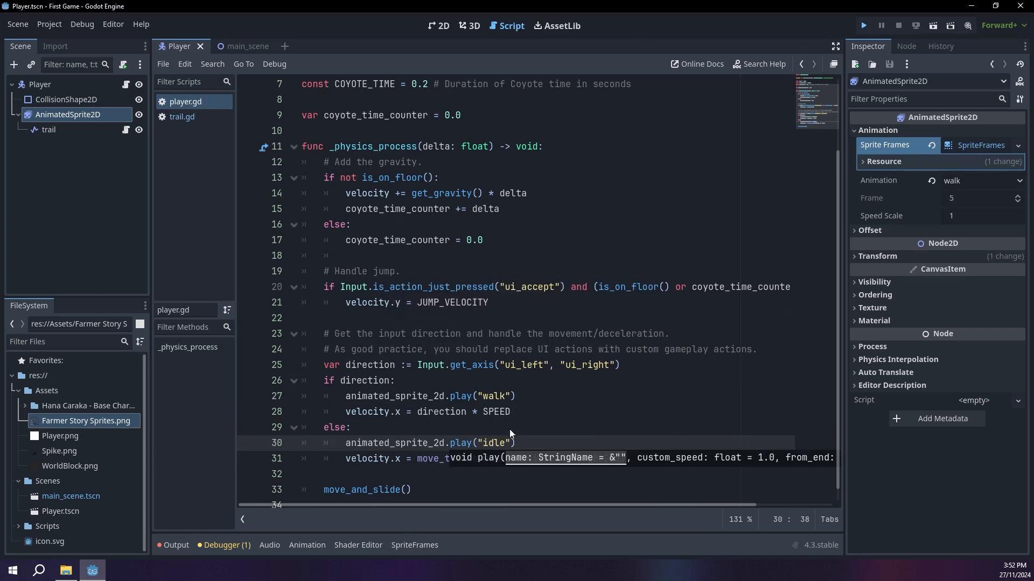
pyautogui.press('Left')
pyautogui.press('space')
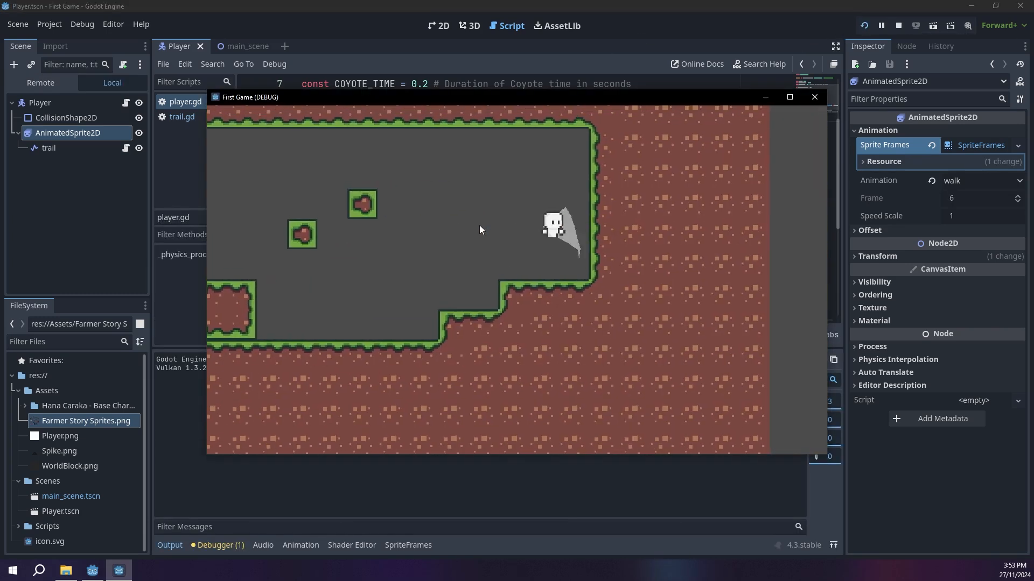
pyautogui.press('space')
pyautogui.press('Right')
pyautogui.press('space')
pyautogui.press('space')
pyautogui.press('Left')
pyautogui.press('Right')
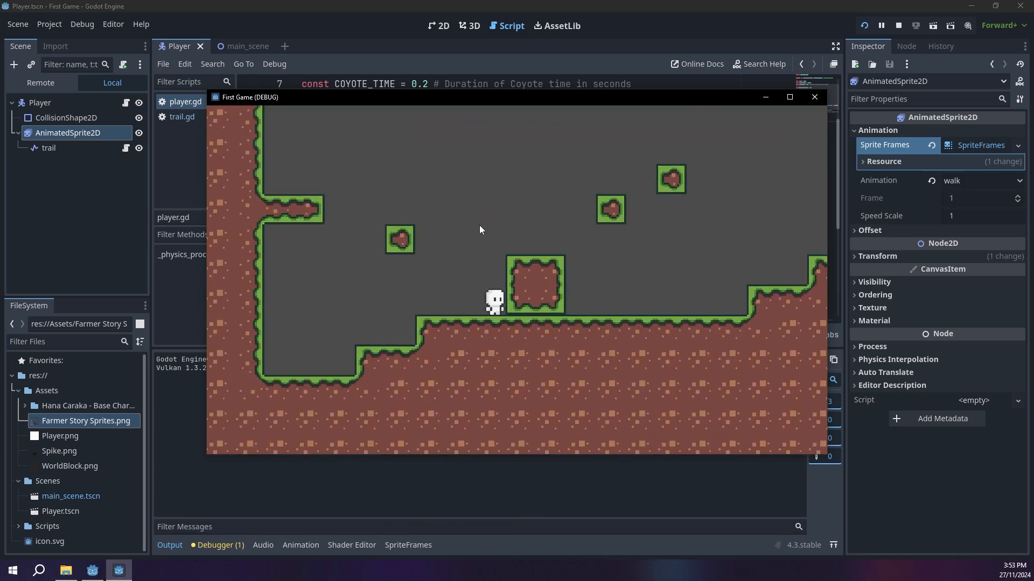
pyautogui.press('space')
pyautogui.press('Right')
pyautogui.press('Left')
pyautogui.press('Right')
pyautogui.press('Left')
pyautogui.press('Right')
pyautogui.press('Left')
pyautogui.press('Right')
pyautogui.press('space')
pyautogui.press('Left')
pyautogui.press('space')
pyautogui.press('space')
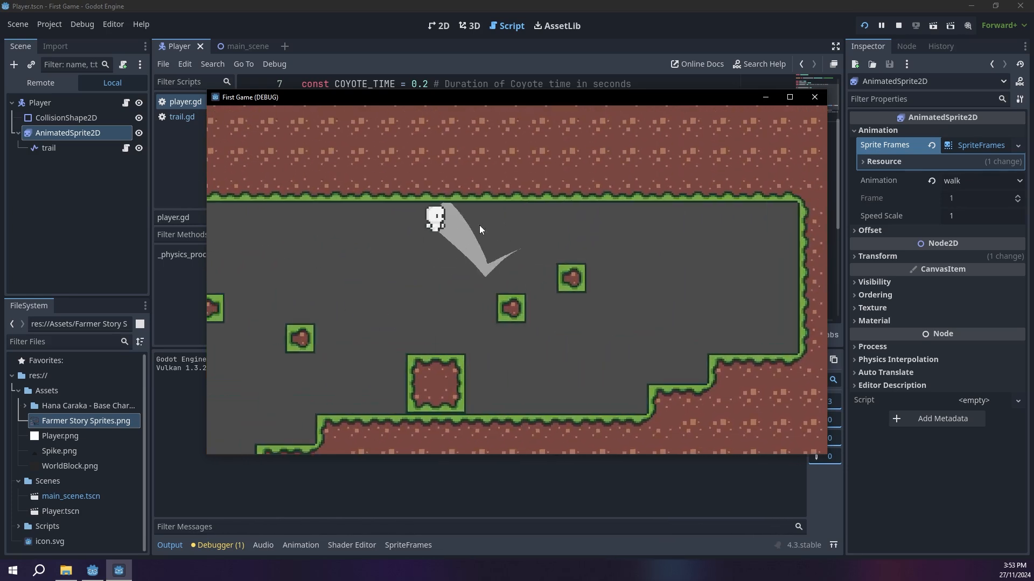
pyautogui.press('Right')
pyautogui.press('space')
pyautogui.press('space')
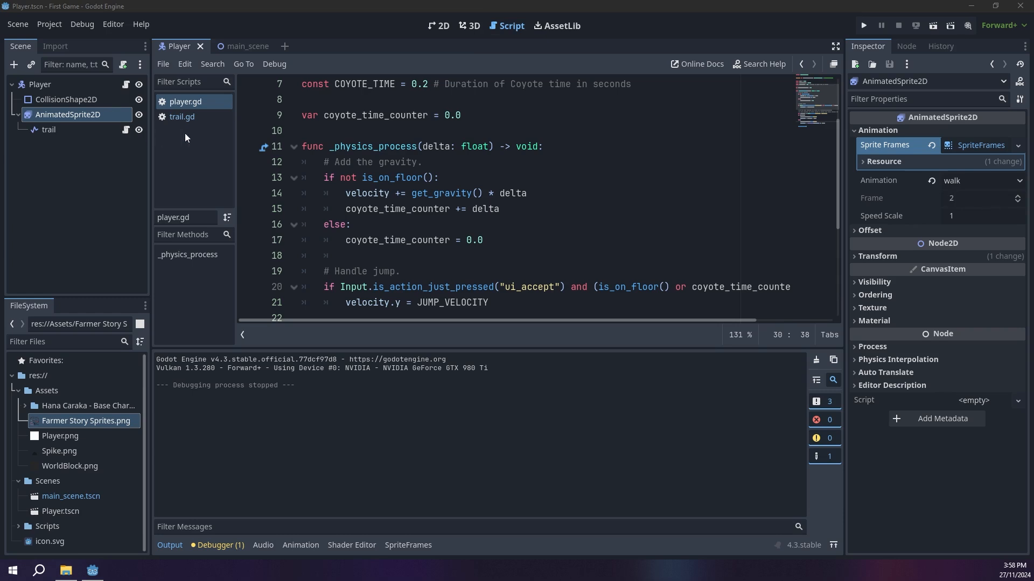
# Step: Set the scale of the Player root node to 1.5 and save the scene
pyautogui.click(445, 26)
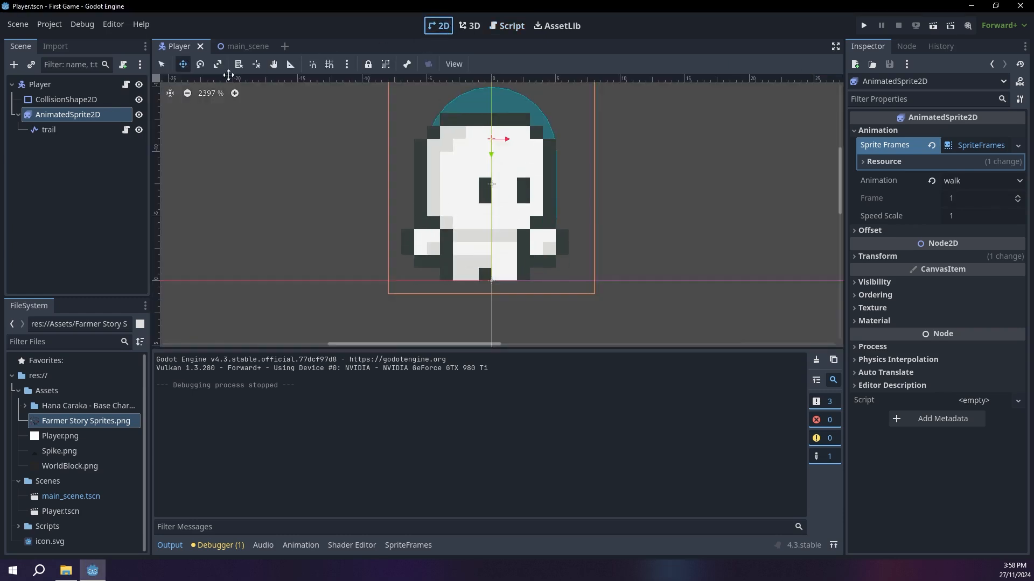
pyautogui.click(63, 85)
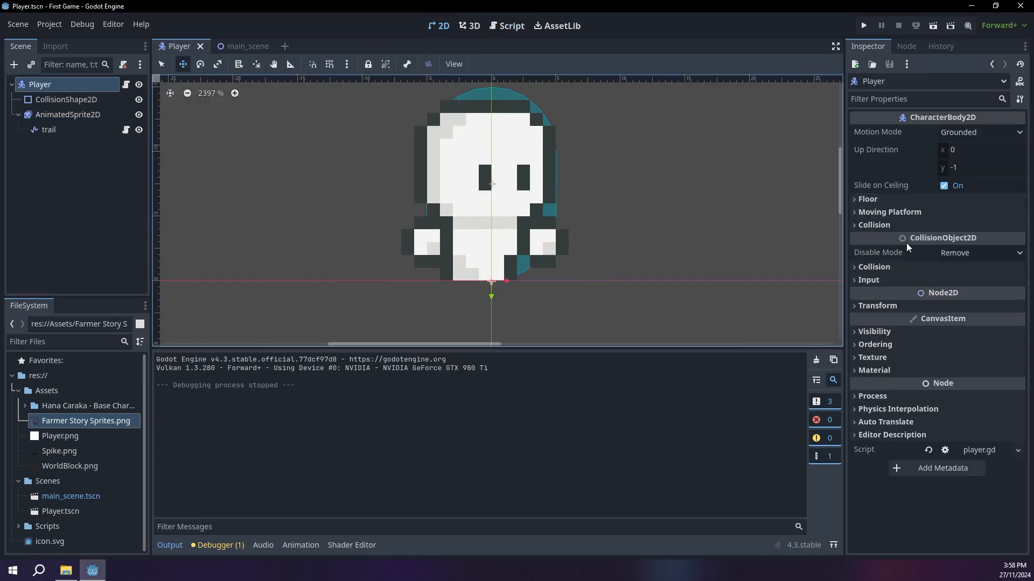
pyautogui.click(877, 305)
pyautogui.click(975, 371)
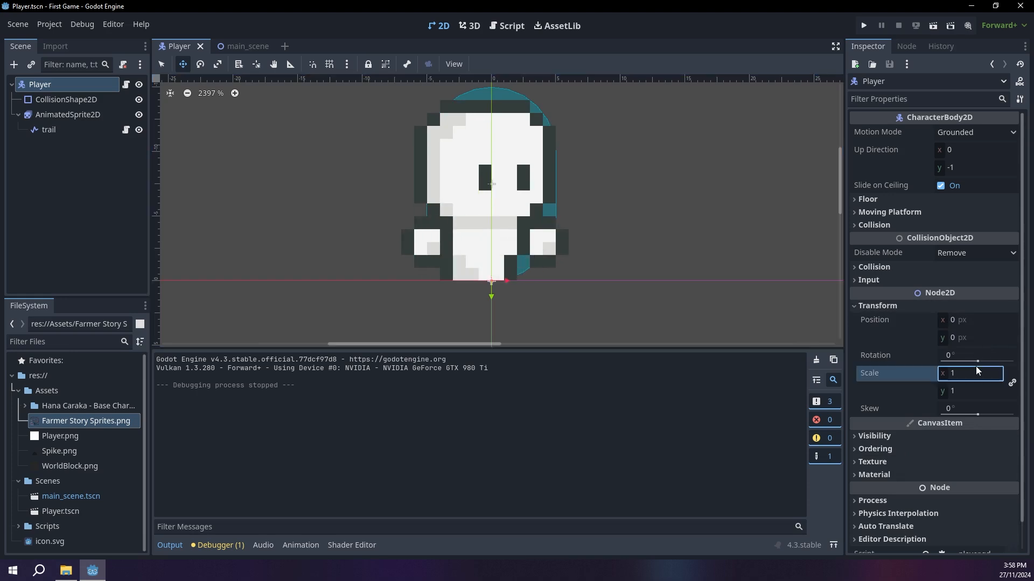
pyautogui.write('1.5')
pyautogui.press('Return')
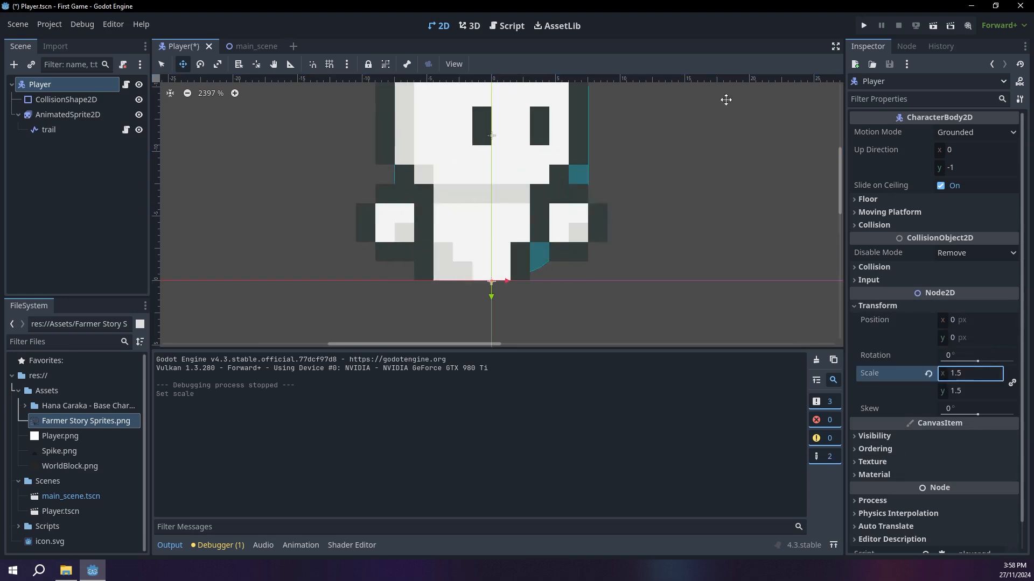
pyautogui.hotkey('ctrl', 's')
# Step: Run the game again and walk and jump around to check the enlarged player against the tiles
pyautogui.press('F5')
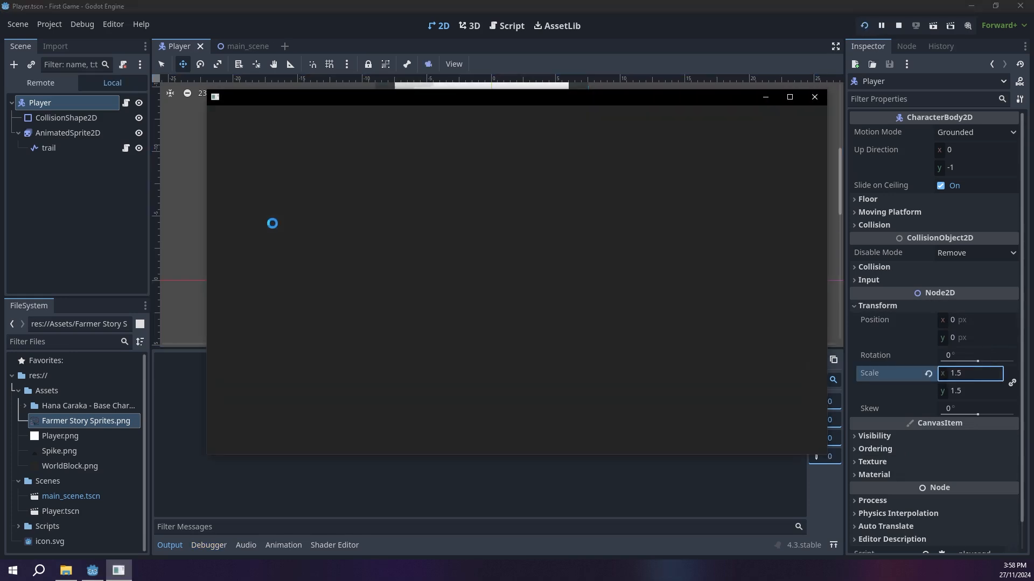
pyautogui.press('a')
pyautogui.press('space')
pyautogui.press('space')
pyautogui.press('d')
pyautogui.press('space')
pyautogui.press('space')
pyautogui.press('space')
pyautogui.press('a')
pyautogui.press('d')
pyautogui.press('a')
pyautogui.press('d')
pyautogui.press('space')
pyautogui.press('a')
pyautogui.press('space')
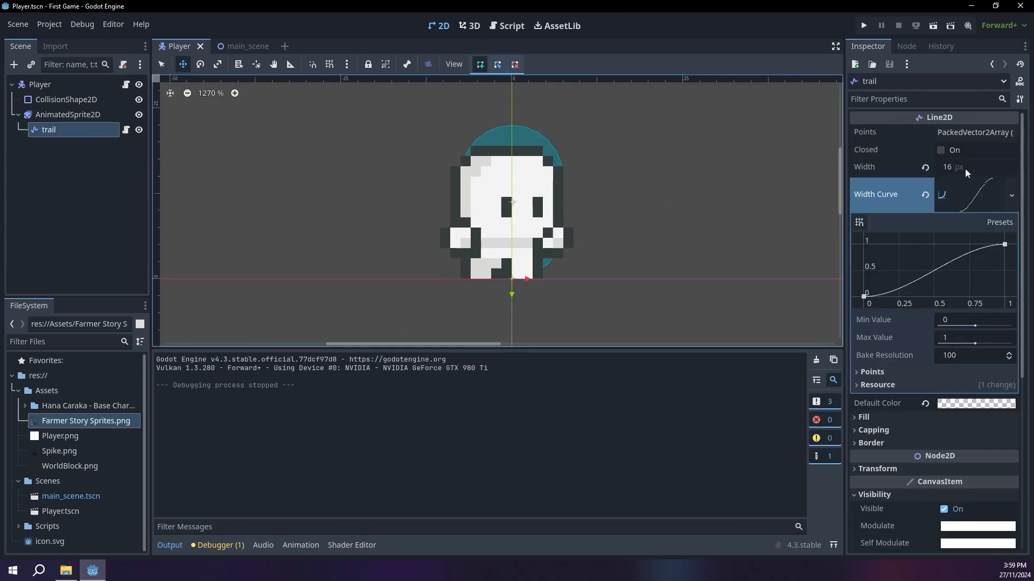
# Step: Set the trail line's width to 13 px and move the trail down to position (0, 8)
pyautogui.click(966, 168)
pyautogui.write('13')
pyautogui.press('Return')
pyautogui.click(570, 236)
pyautogui.hotkey('ctrl', 'z')
pyautogui.moveTo(517, 137); pyautogui.dragTo(518, 189)
# Step: Run the game and jump in both directions to check how the adjusted trail follows the player
pyautogui.press('F5')
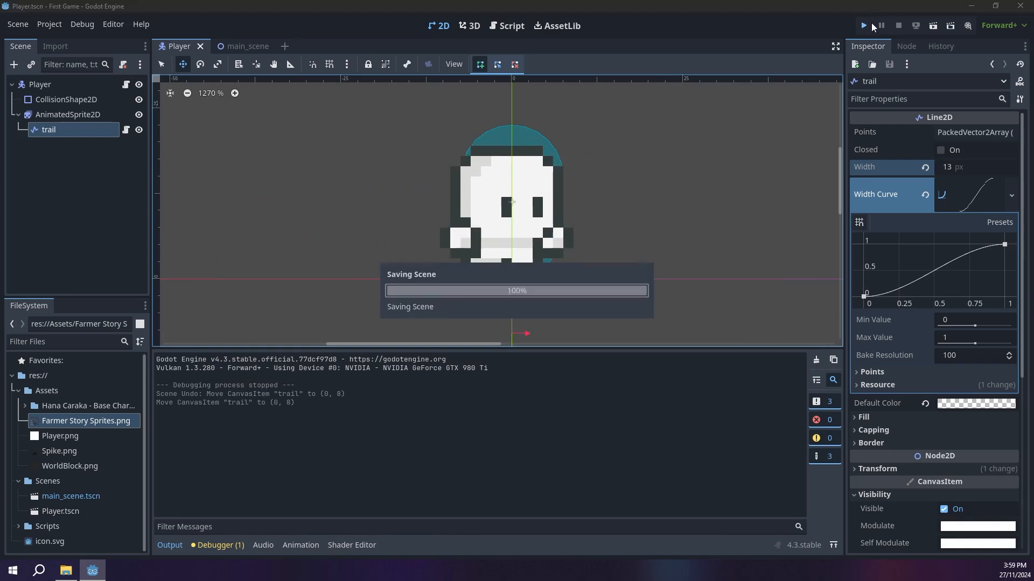
pyautogui.press('Right')
pyautogui.press('space')
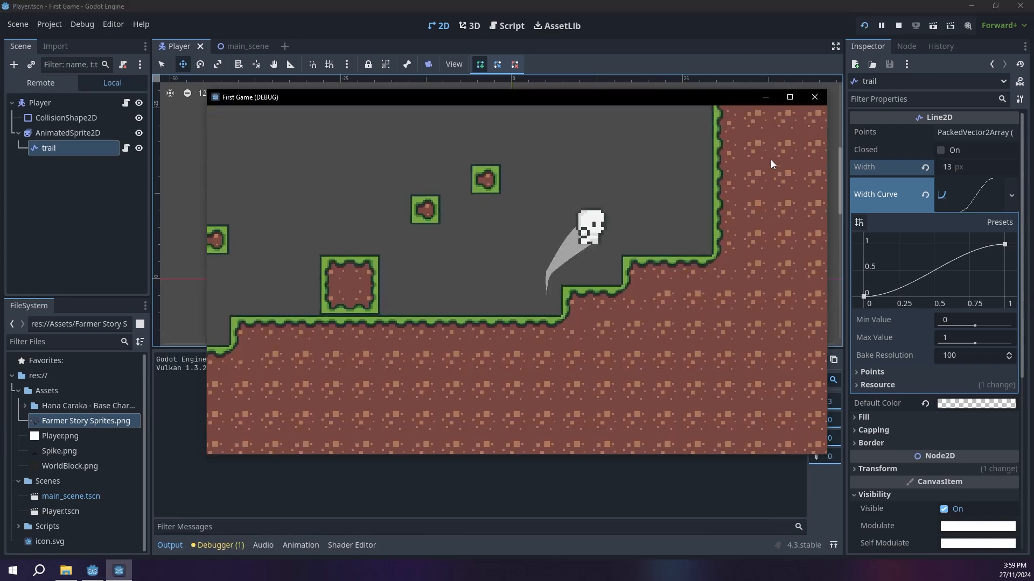
pyautogui.press('Left')
pyautogui.press('space')
pyautogui.press('Right')
pyautogui.press('space')
pyautogui.press('Left')
pyautogui.press('space')
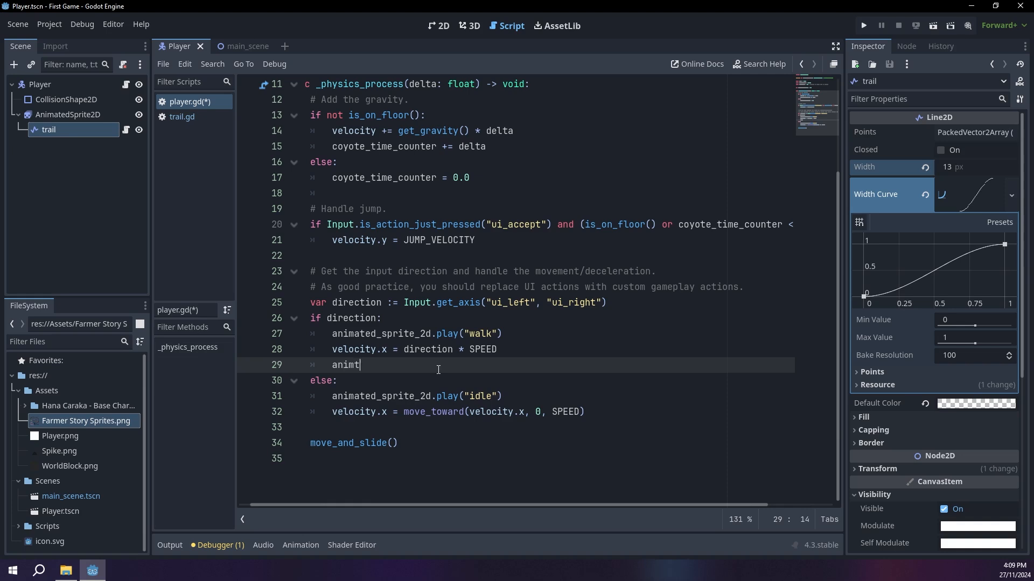
# Step: In the movement branch of player.gd, add the line animated_sprite_2d.flip_h = direction < 0 after the velocity assignment
pyautogui.write('ed')
pyautogui.press('Return')
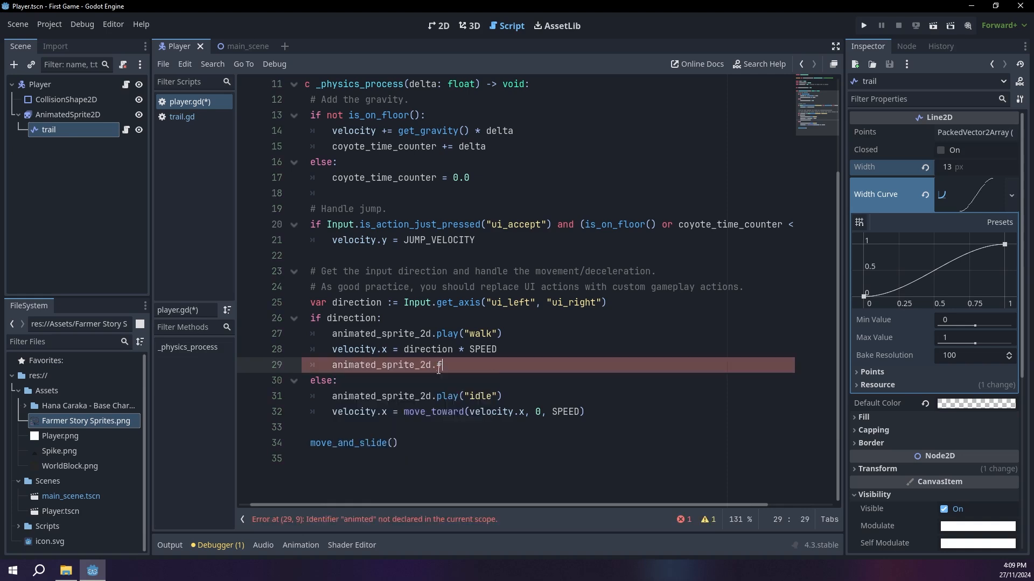
pyautogui.write('.flip_h = ')
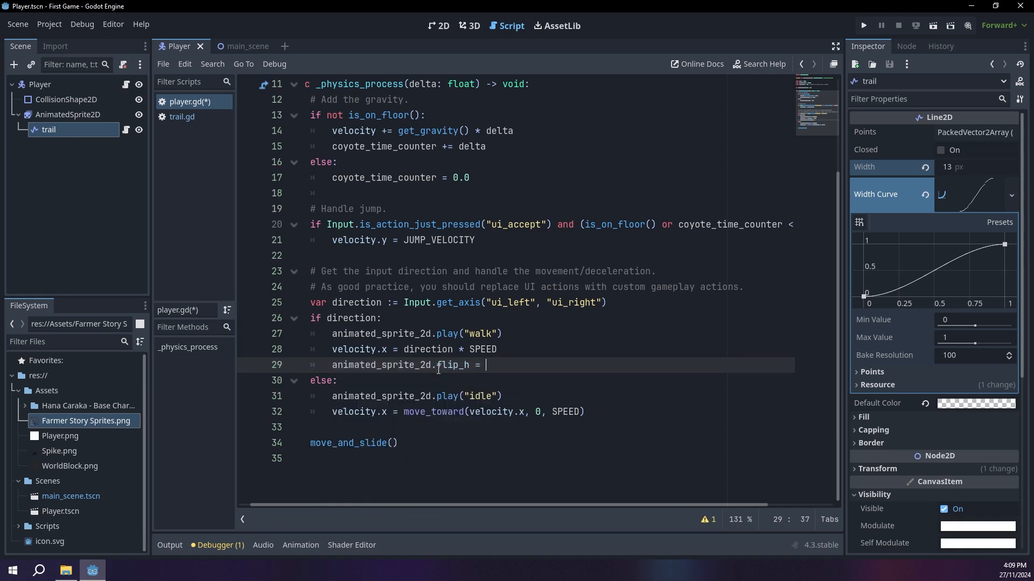
pyautogui.write('direction < 0')
pyautogui.moveTo(586, 364); pyautogui.dragTo(331, 364)
pyautogui.click(330, 364)
pyautogui.click(633, 414)
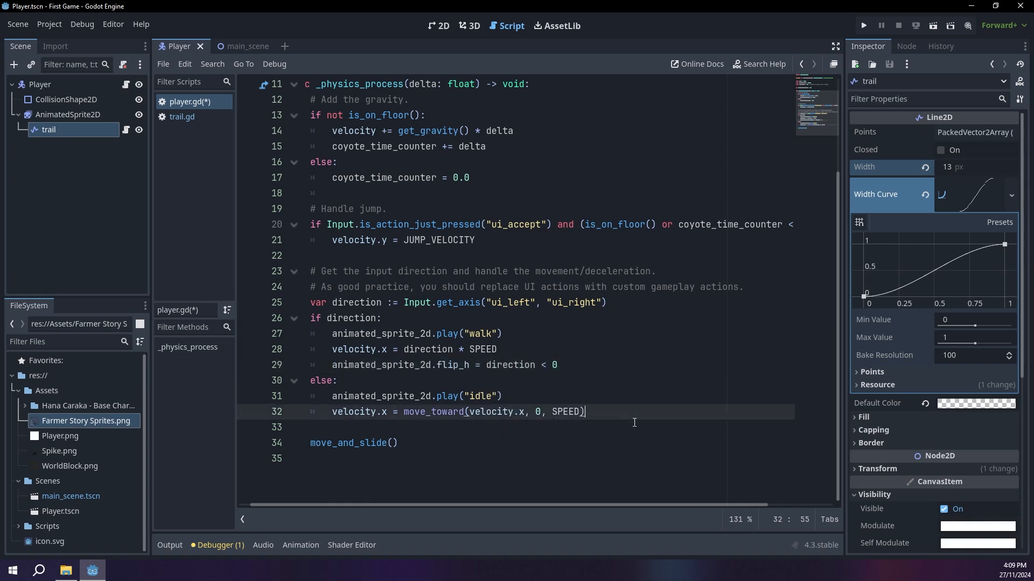
# Step: Run the game, move left and right with jumps to check the sprite's facing direction, and close the game window
pyautogui.click(864, 26)
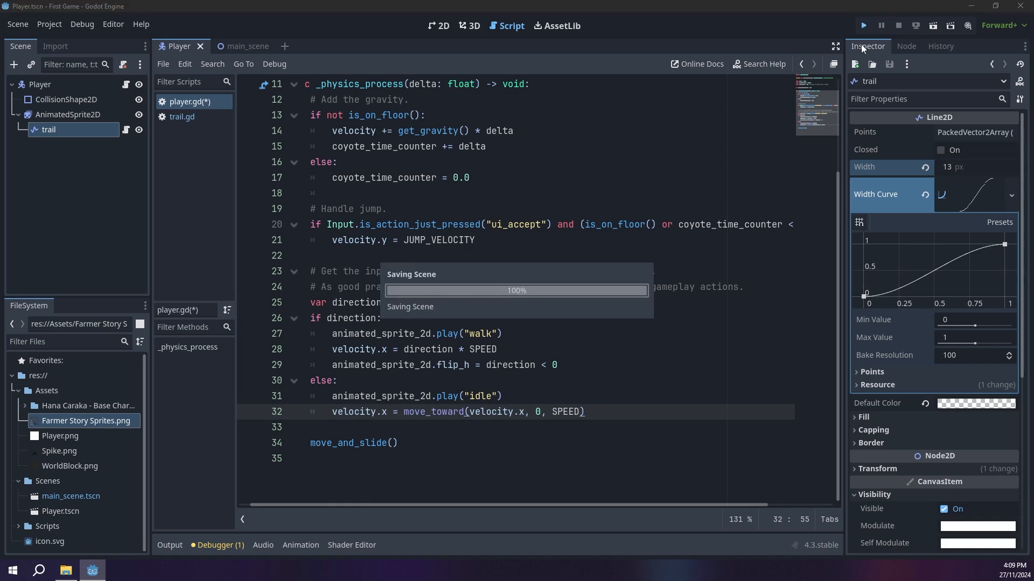
pyautogui.press('Left')
pyautogui.press('Right')
pyautogui.press('space')
pyautogui.press('Left')
pyautogui.press('space')
pyautogui.press('space')
pyautogui.press('space')
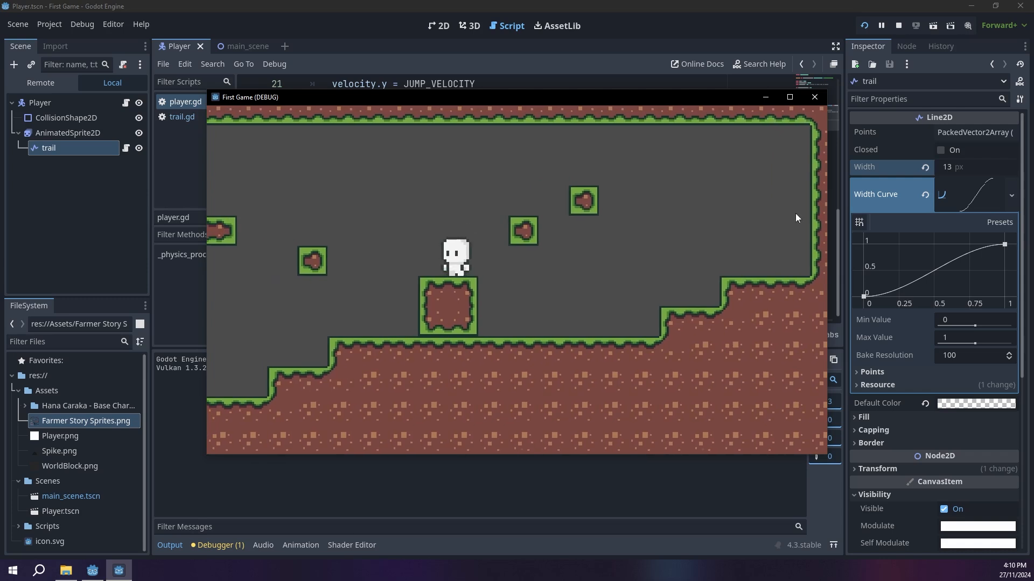
pyautogui.click(816, 97)
# Step: In main_scene, paint the whole empty interior of the level with the plain dark red background tile
pyautogui.click(242, 46)
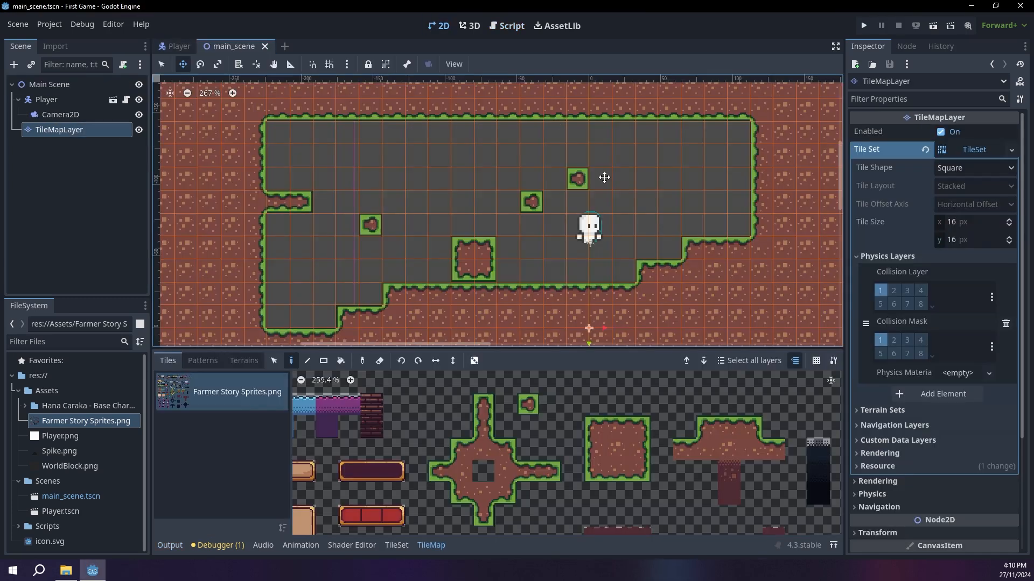
pyautogui.scroll(-1, 710, 498)
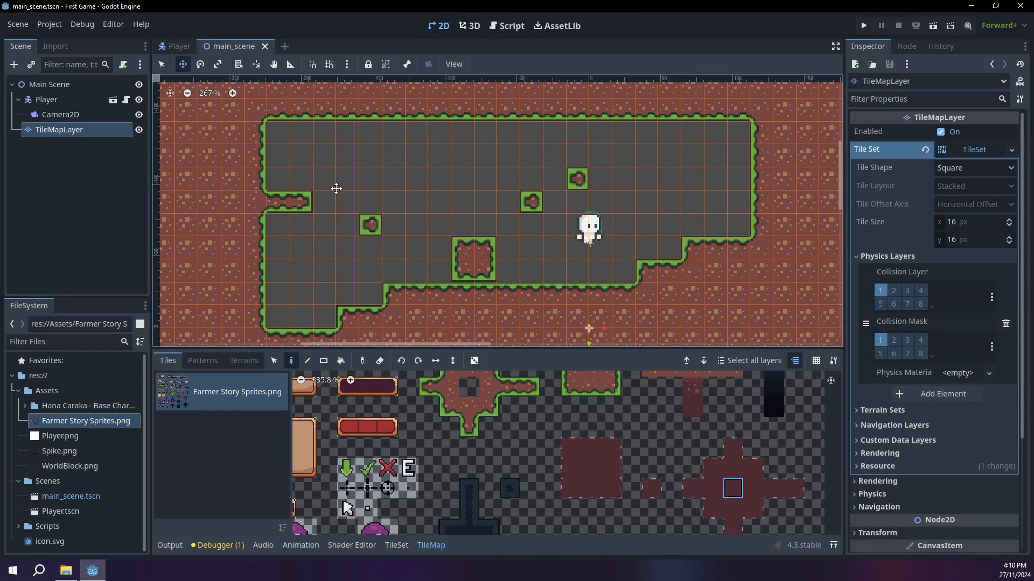
pyautogui.click(162, 64)
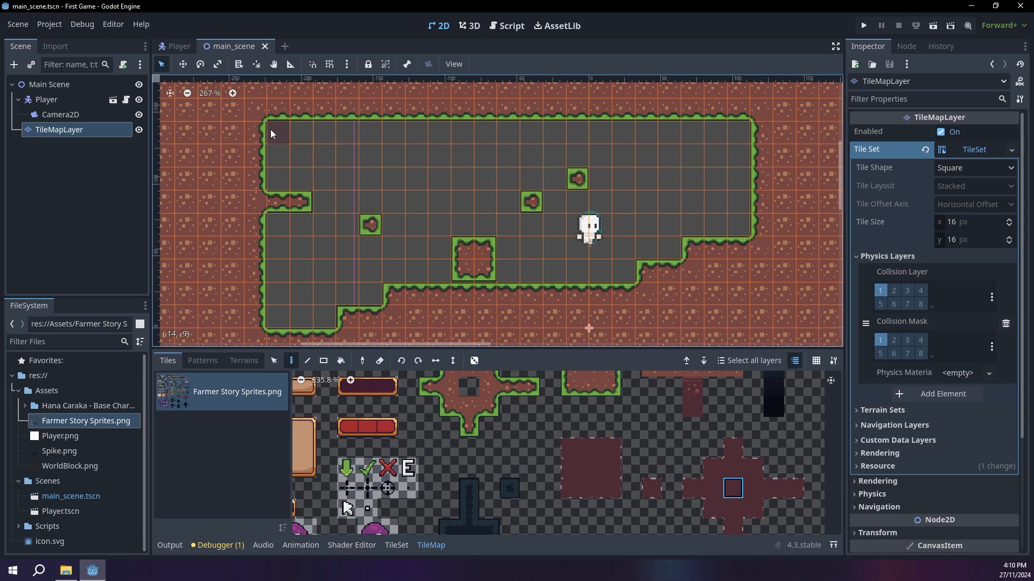
pyautogui.moveTo(272, 135); pyautogui.dragTo(617, 141)
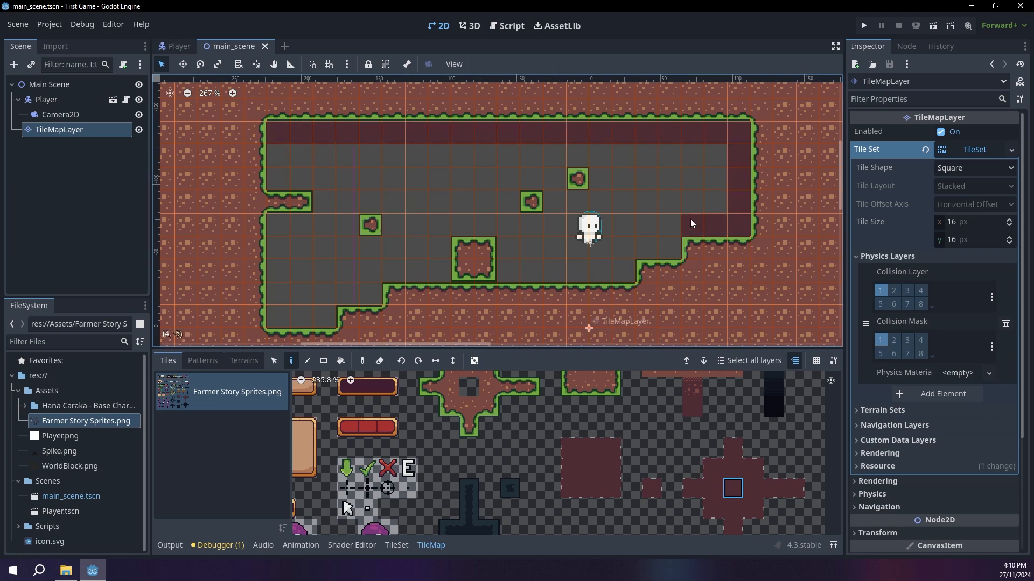
pyautogui.moveTo(722, 179)
pyautogui.mouseDown()
pyautogui.moveTo(743, 224)
pyautogui.moveTo(325, 185)
pyautogui.moveTo(409, 242)
pyautogui.moveTo(290, 228)
pyautogui.moveTo(324, 269)
pyautogui.mouseUp()
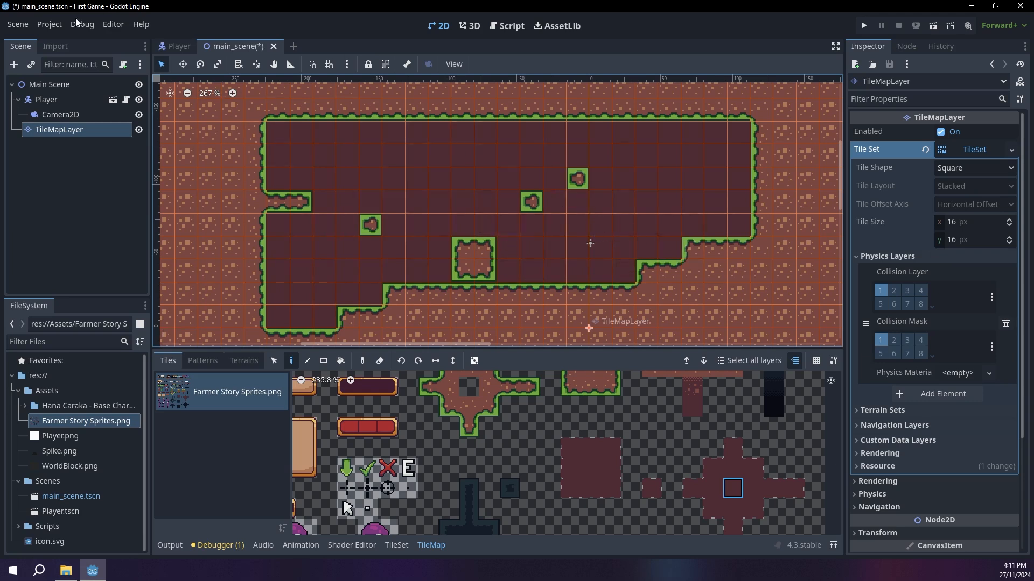
# Step: Set the TileMapLayer's Z Index to -2 so the tiles draw behind the player and its trail
pyautogui.click(65, 101)
pyautogui.click(82, 131)
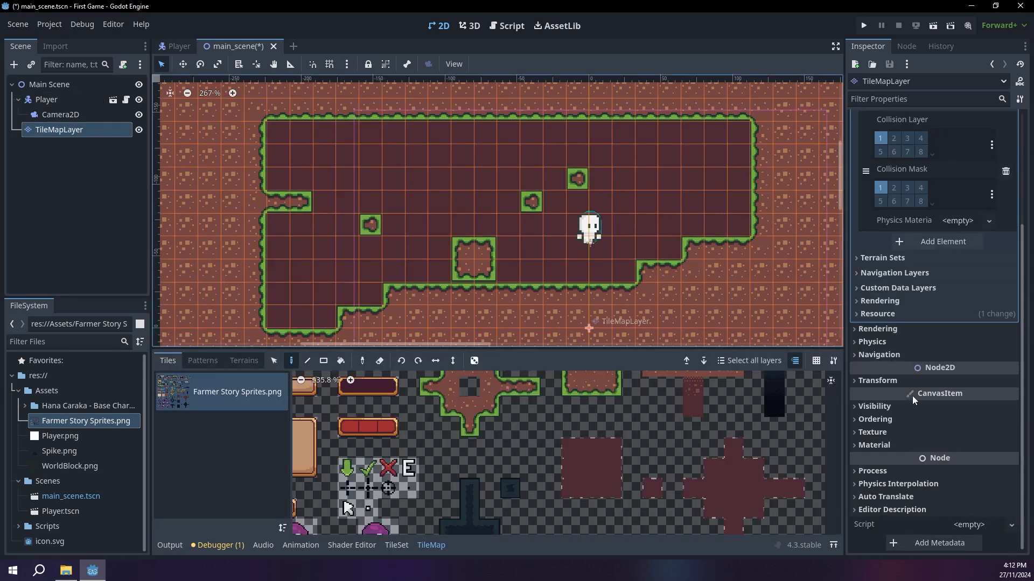
pyautogui.click(875, 420)
pyautogui.click(973, 436)
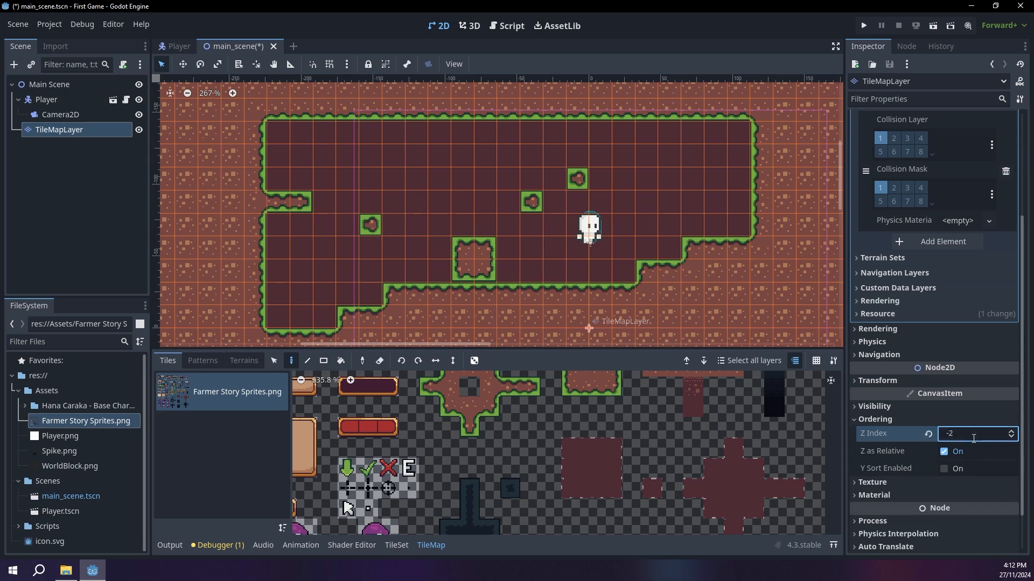
# Step: Run the game and move and jump to check the trail against the dark background, and close the game window
pyautogui.click(870, 25)
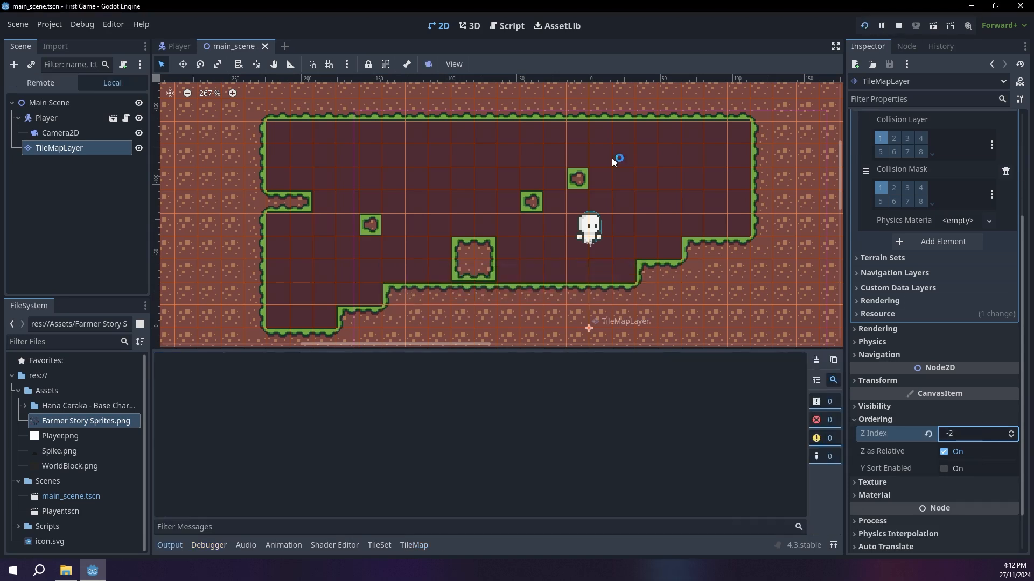
pyautogui.press('Right')
pyautogui.press('space')
pyautogui.press('Left')
pyautogui.press('Right')
pyautogui.press('space')
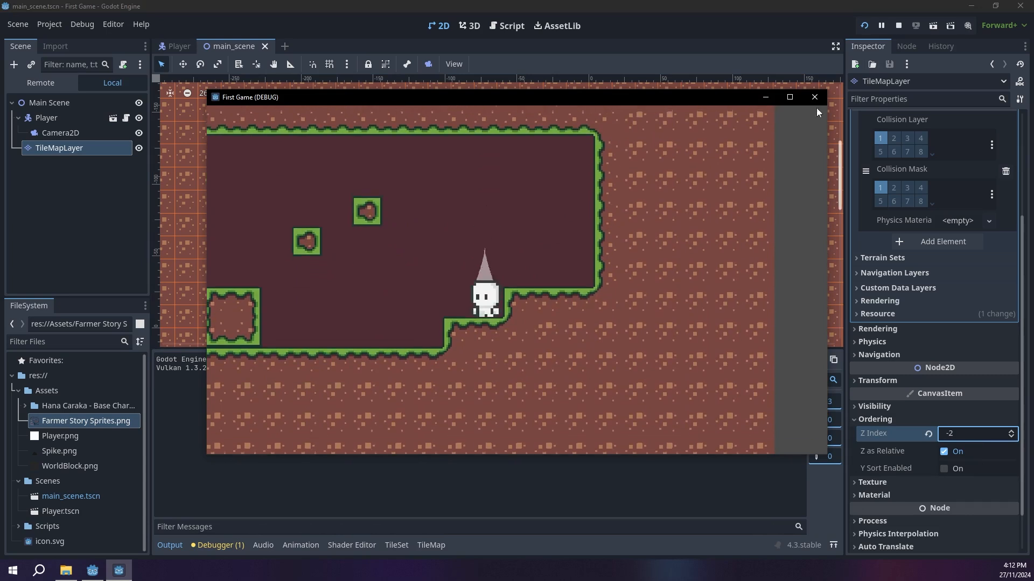
pyautogui.click(814, 97)
# Step: Add a second TileMapLayer node under Main Scene and give it a new TileSet
pyautogui.click(34, 87)
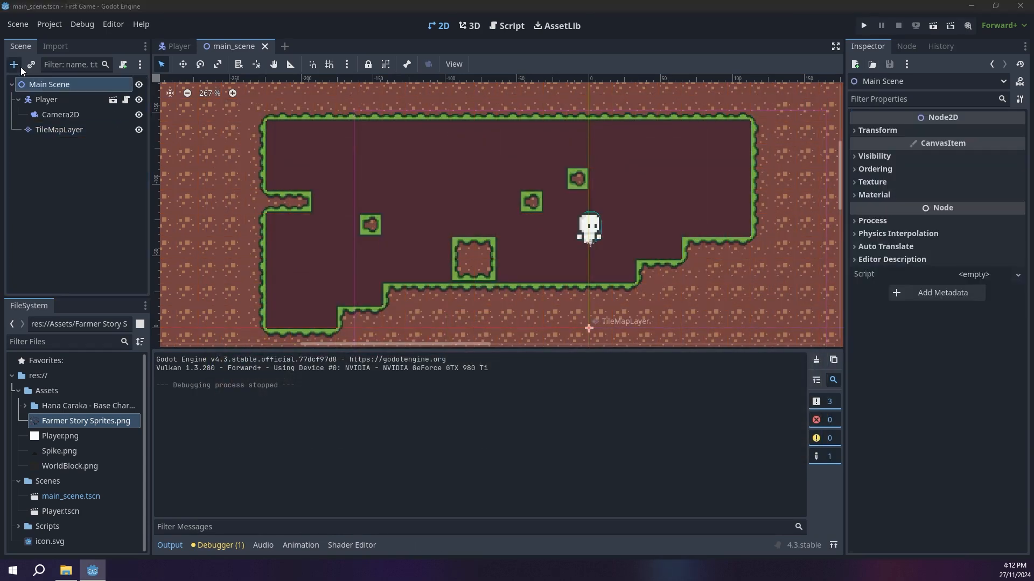
pyautogui.click(14, 64)
pyautogui.write('tile')
pyautogui.press('Down')
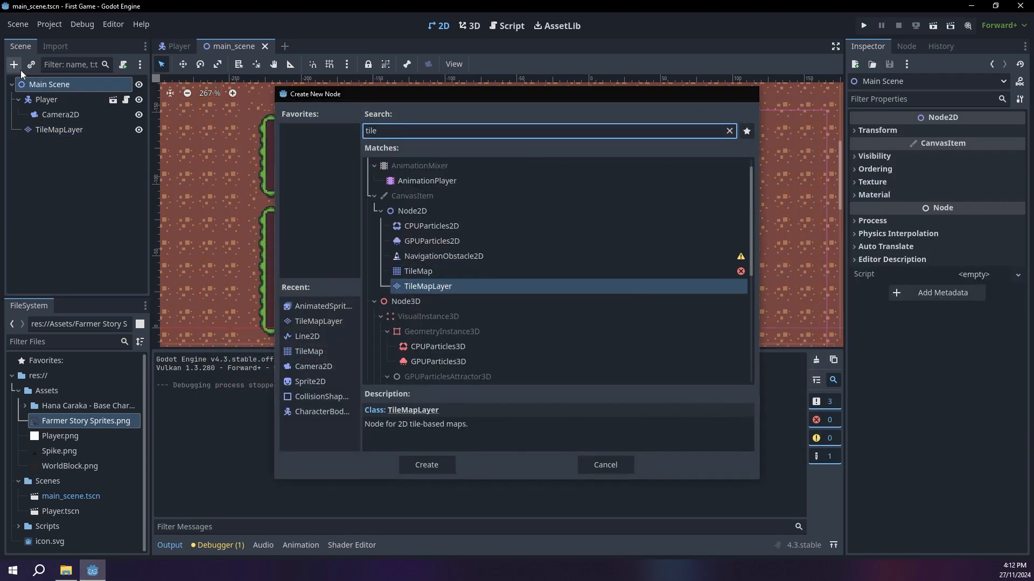
pyautogui.press('Return')
pyautogui.click(980, 149)
pyautogui.click(983, 161)
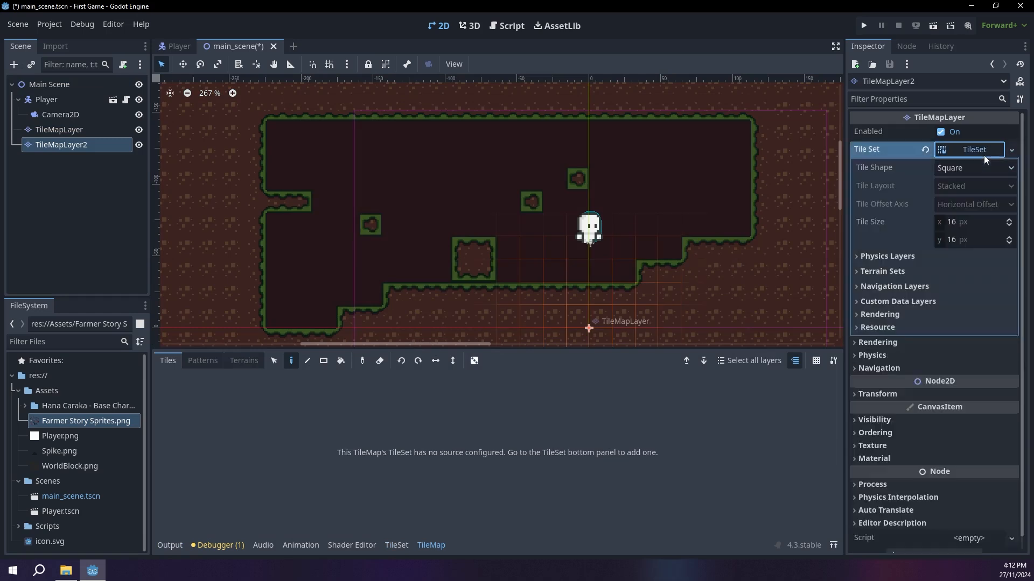
# Step: Add Farmer Story Sprites.png to the second layer's tile set with automatically created tiles, and set the layer's Z Index to 3
pyautogui.click(397, 545)
pyautogui.moveTo(86, 420); pyautogui.dragTo(245, 431)
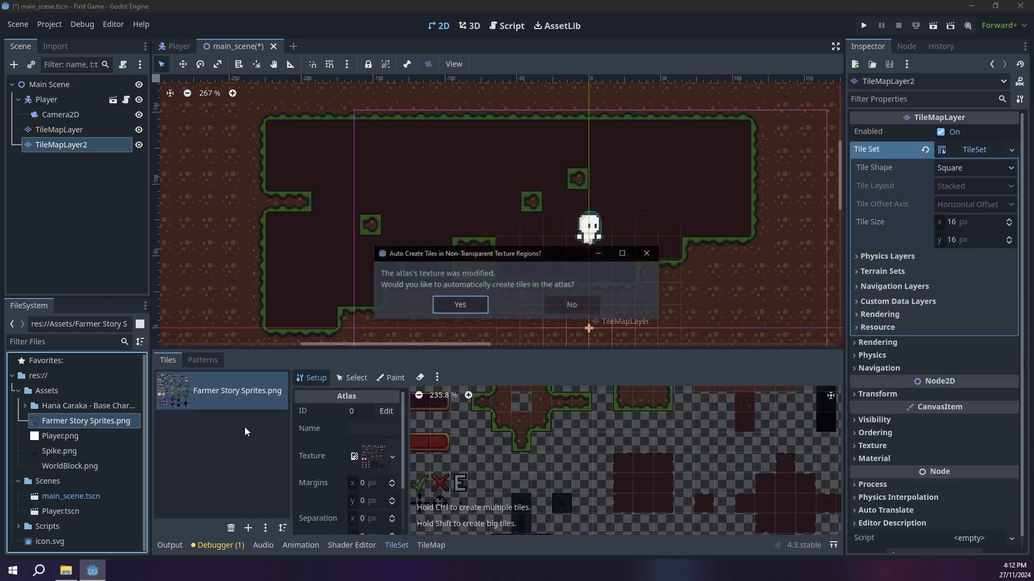
pyautogui.click(459, 304)
pyautogui.click(432, 545)
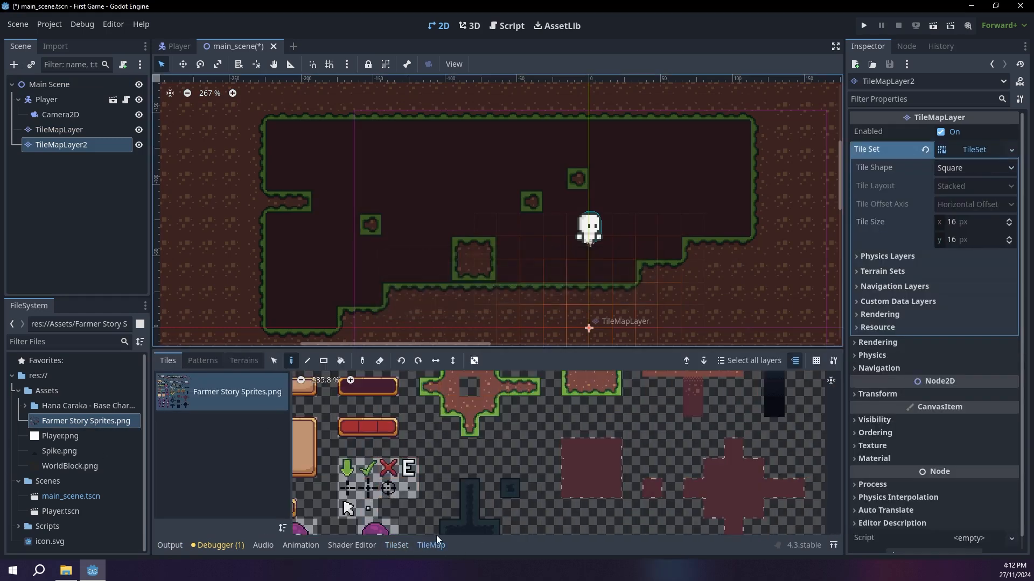
pyautogui.click(915, 433)
pyautogui.click(1011, 446)
pyautogui.click(1011, 445)
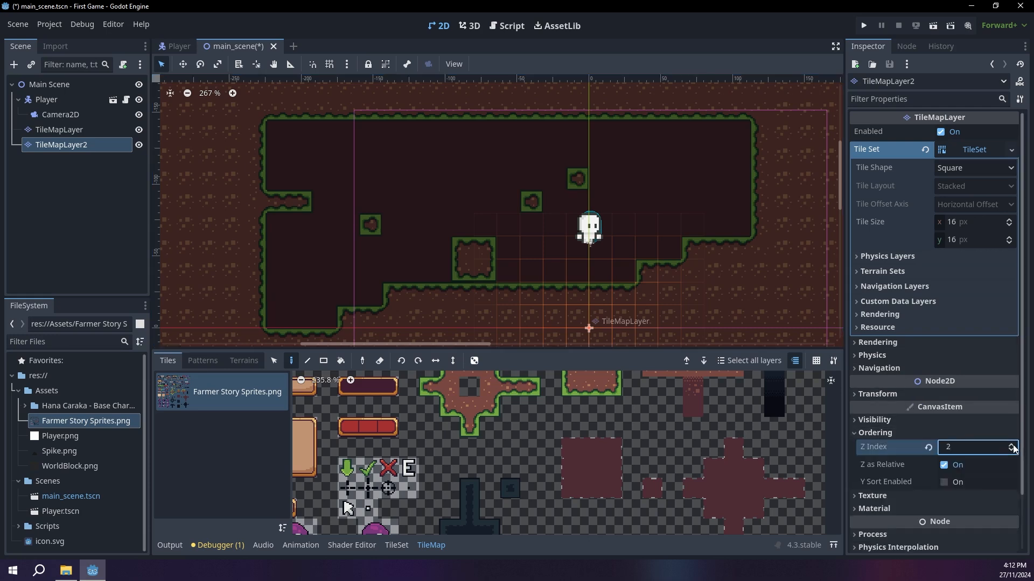
# Step: Paint one green tree on the floor beside the large square block and another green tree on top of the block
pyautogui.hscroll(-3, 624, 420)
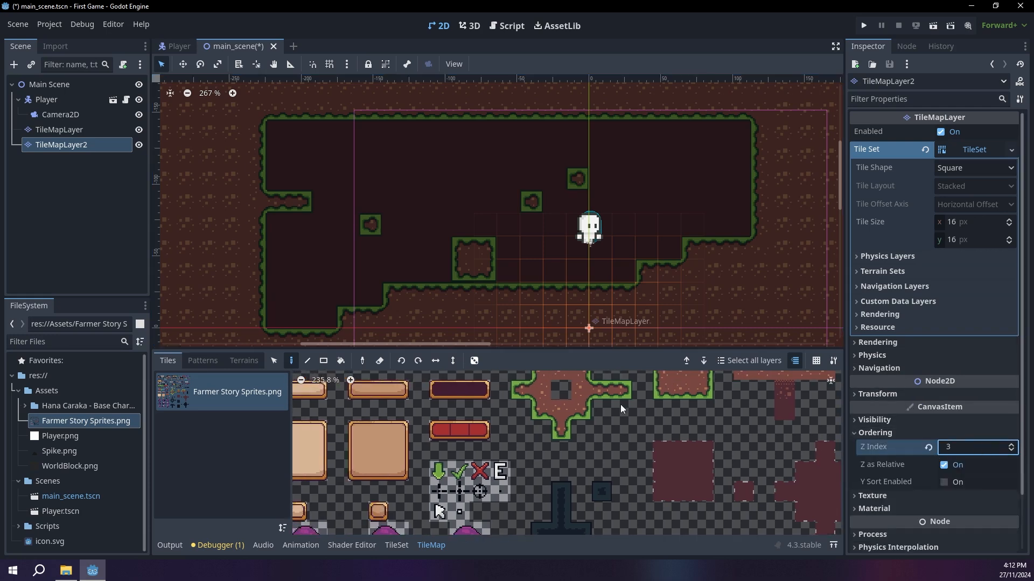
pyautogui.moveTo(429, 425); pyautogui.dragTo(635, 339, button='middle')
pyautogui.scroll(-3, 635, 425)
pyautogui.moveTo(594, 439); pyautogui.dragTo(484, 571, button='middle')
pyautogui.moveTo(487, 417); pyautogui.dragTo(517, 499, button='middle')
pyautogui.scroll(3, 517, 503)
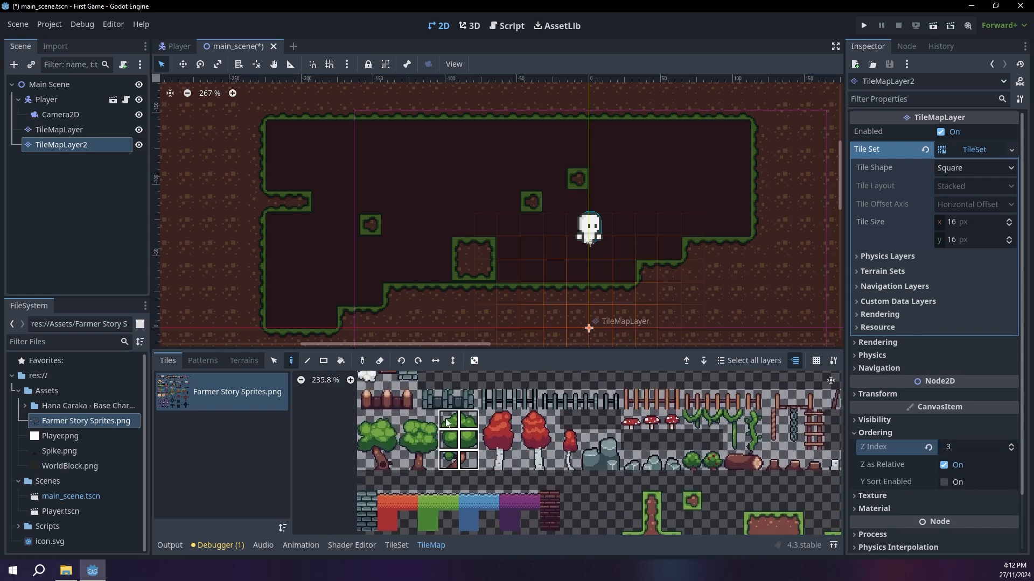
pyautogui.click(428, 248)
pyautogui.moveTo(409, 420); pyautogui.dragTo(429, 460)
pyautogui.click(474, 203)
# Step: Decorate the level with a berry bush, two small red trees, a large red tree, a red mushroom and vines hanging below the platforms
pyautogui.click(712, 460)
pyautogui.click(600, 270)
pyautogui.moveTo(570, 440); pyautogui.dragTo(571, 459)
pyautogui.click(715, 214)
pyautogui.moveTo(530, 420); pyautogui.dragTo(549, 460)
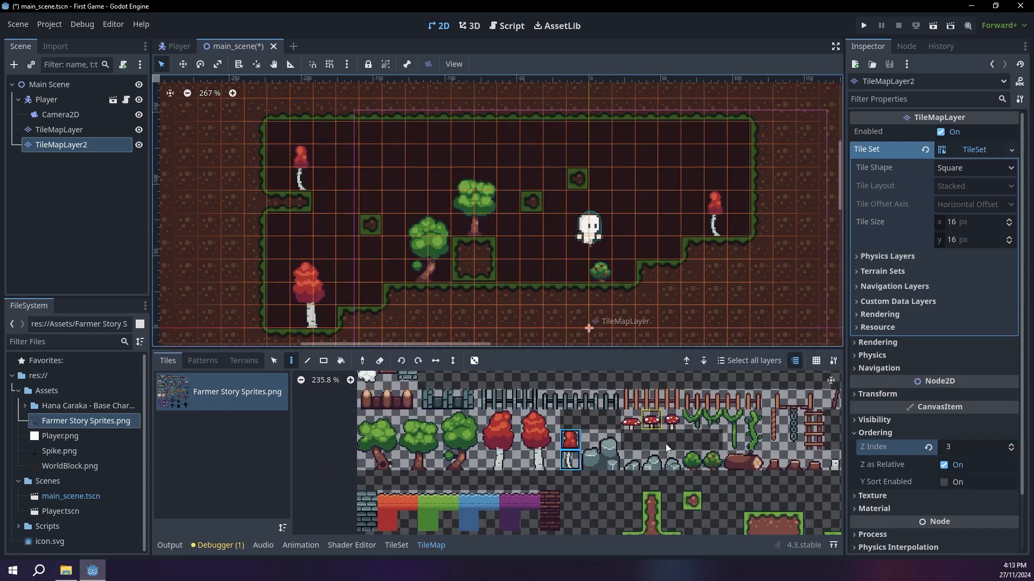
pyautogui.click(279, 237)
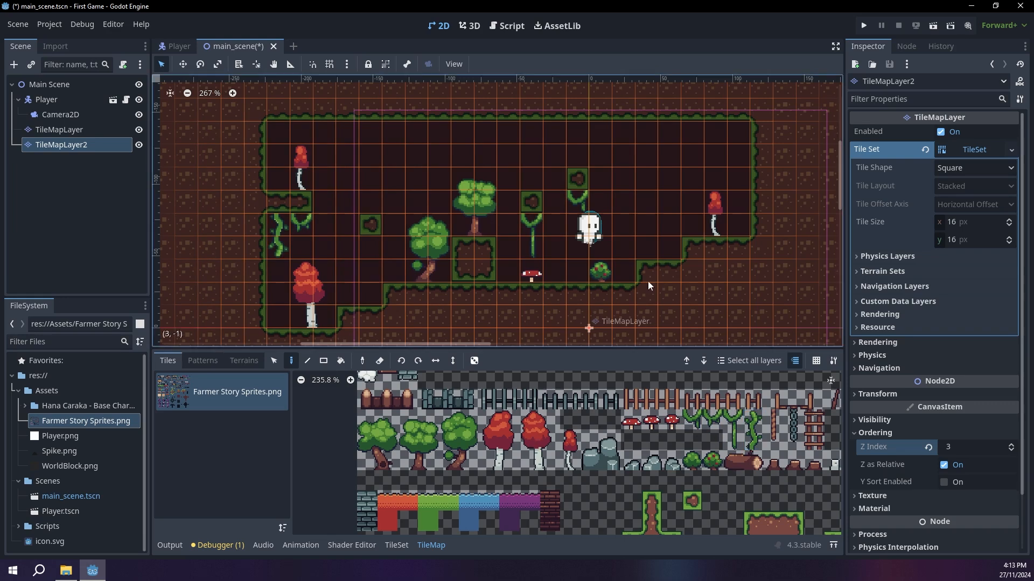
# Step: Run the game and walk and jump across the whole level to check how the decorations overlap the player
pyautogui.click(864, 25)
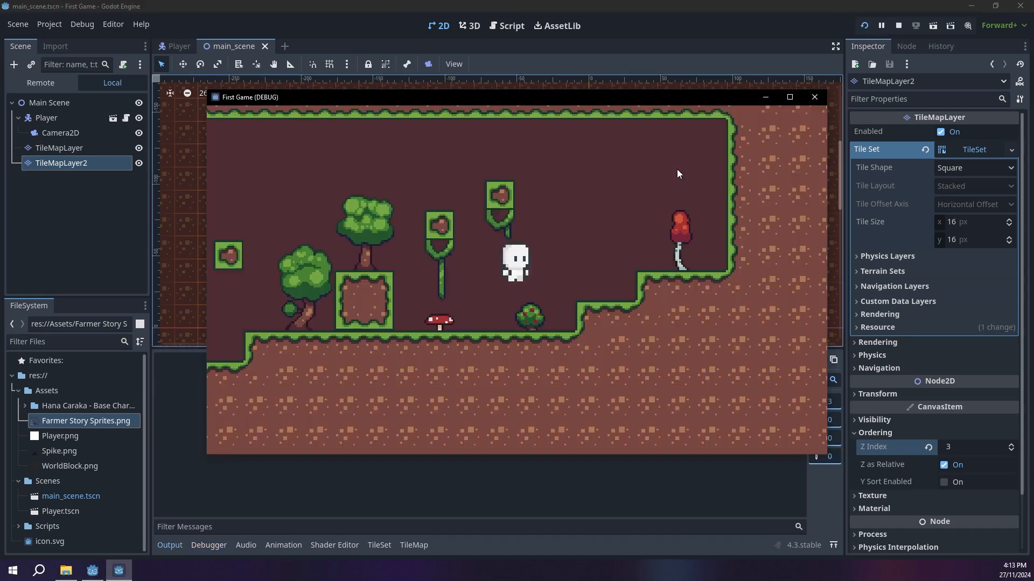
pyautogui.press('Left')
pyautogui.press('Right')
pyautogui.press('space')
pyautogui.press('Left')
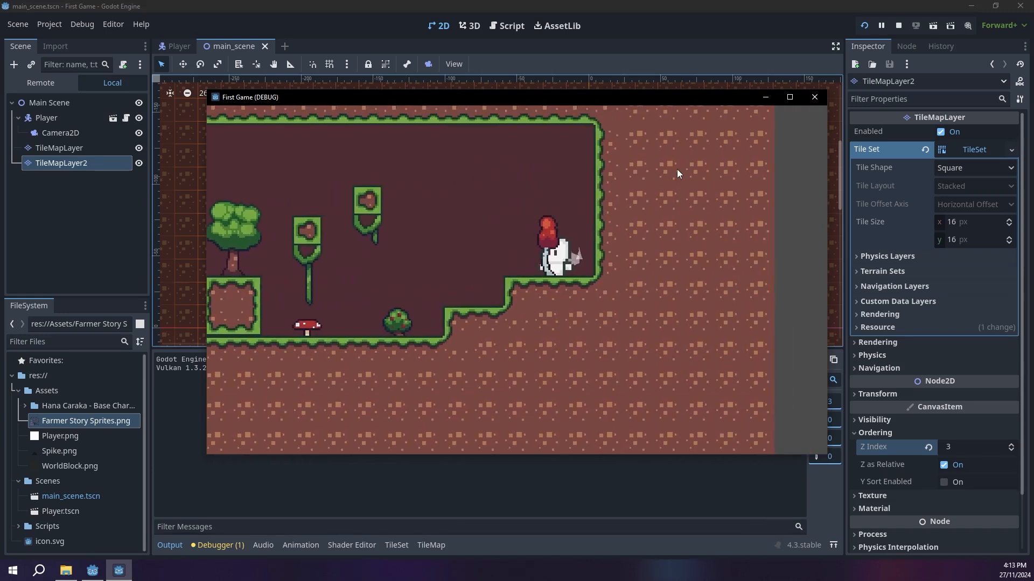
pyautogui.press('space')
pyautogui.press('Right')
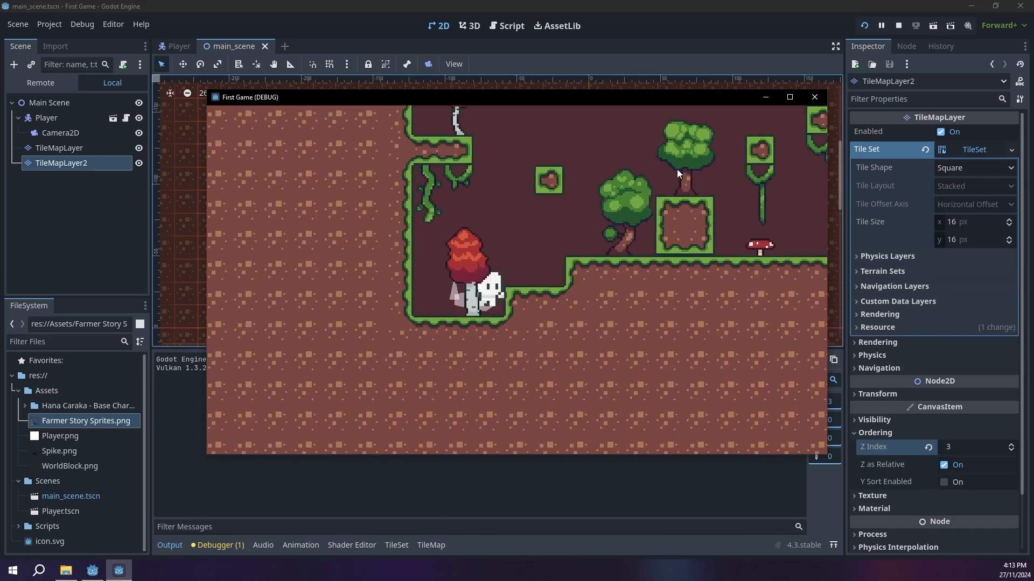
pyautogui.press('space')
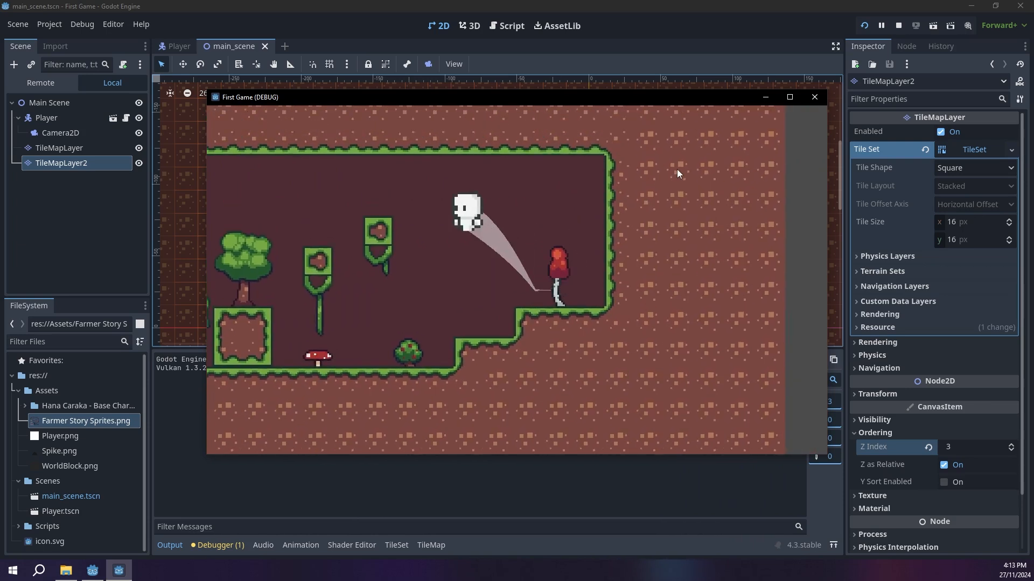
pyautogui.press('Right')
pyautogui.press('space')
pyautogui.press('Left')
pyautogui.press('space')
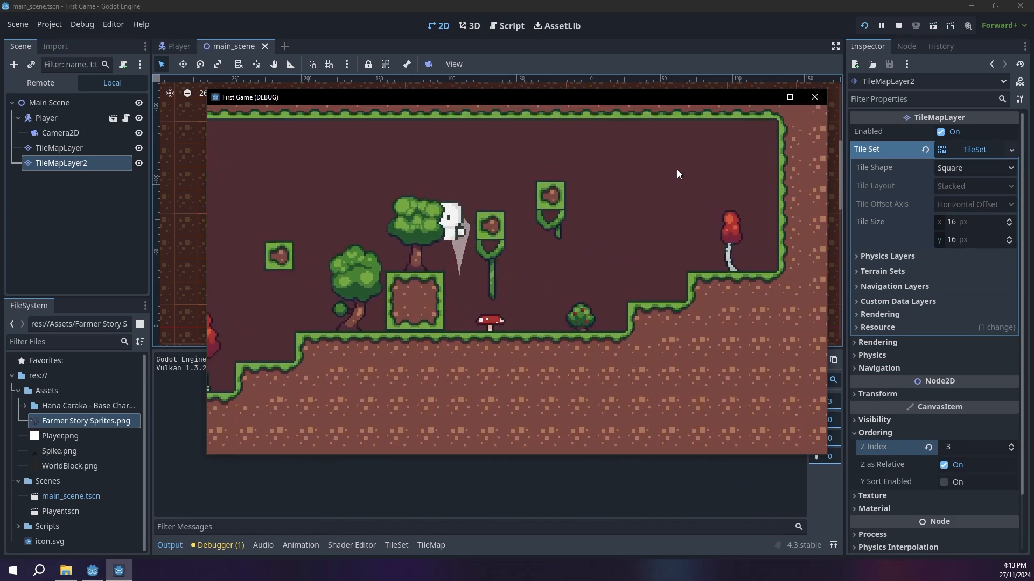
pyautogui.press('Right')
pyautogui.press('Left')
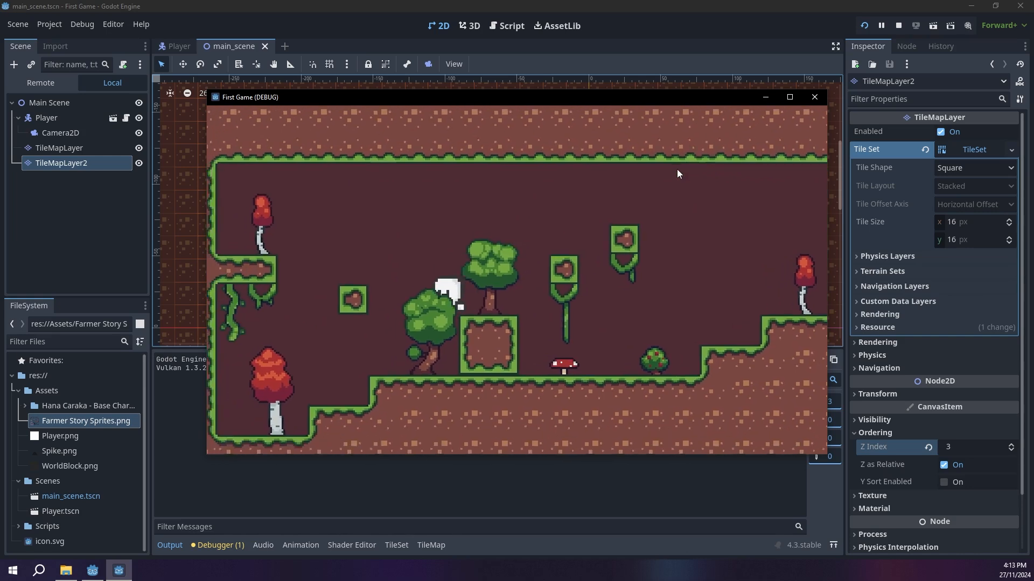
pyautogui.press('space')
pyautogui.press('Right')
pyautogui.press('space')
pyautogui.press('Right')
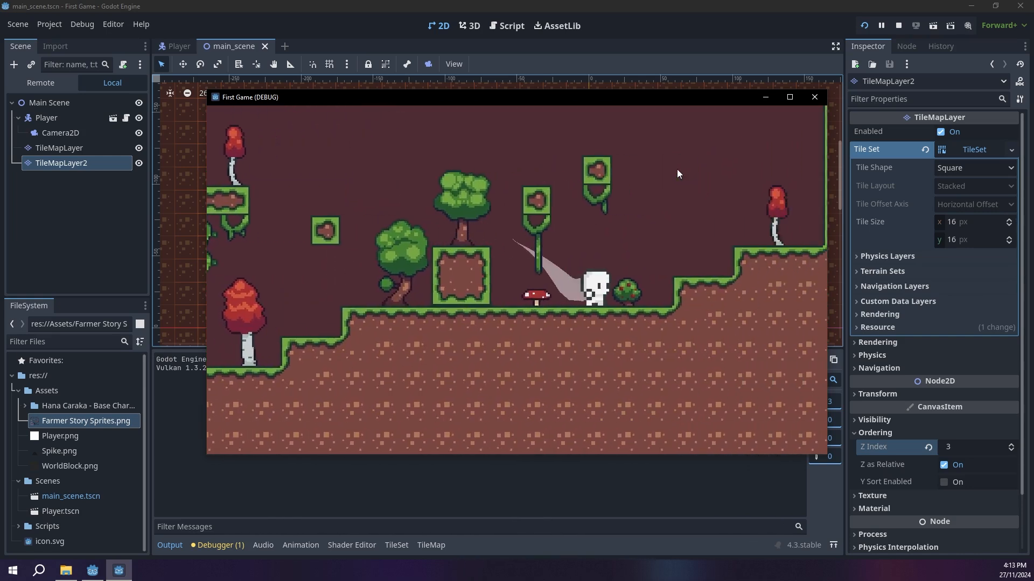
pyautogui.press('space')
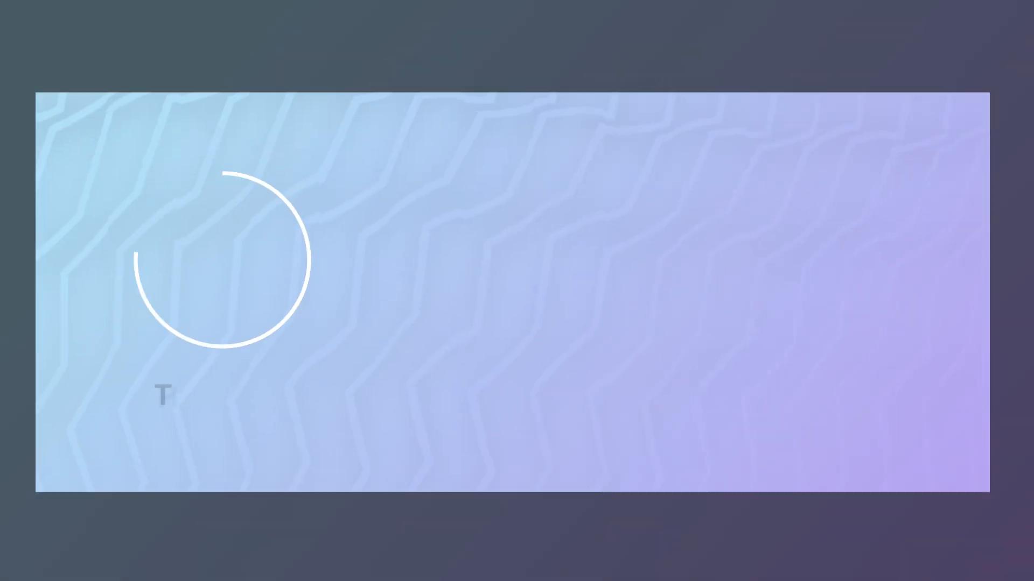